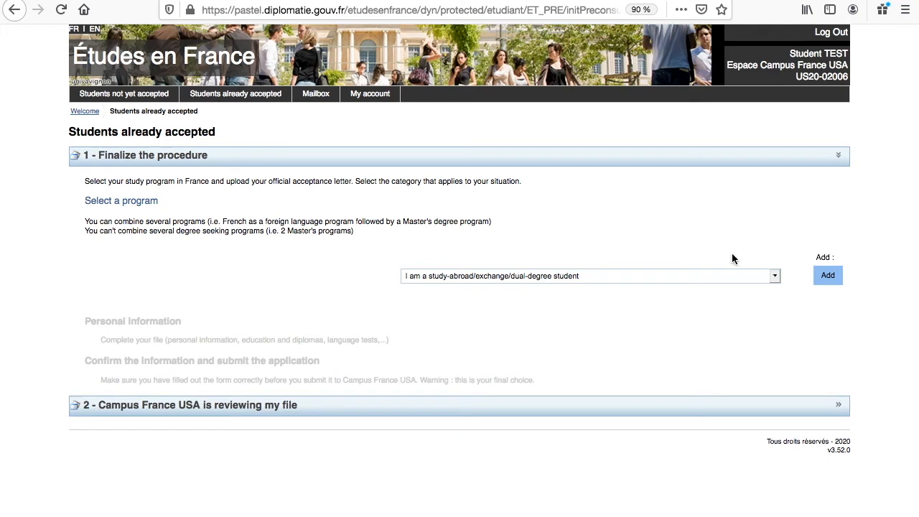
# Step: Add a study program under the category "I am a study-abroad/exchange/dual-degree student"
pyautogui.click(774, 276)
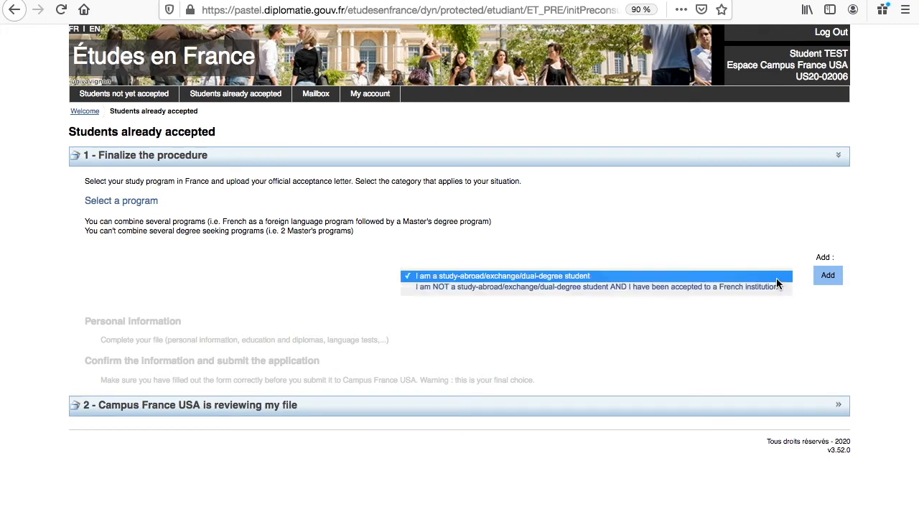
pyautogui.click(777, 279)
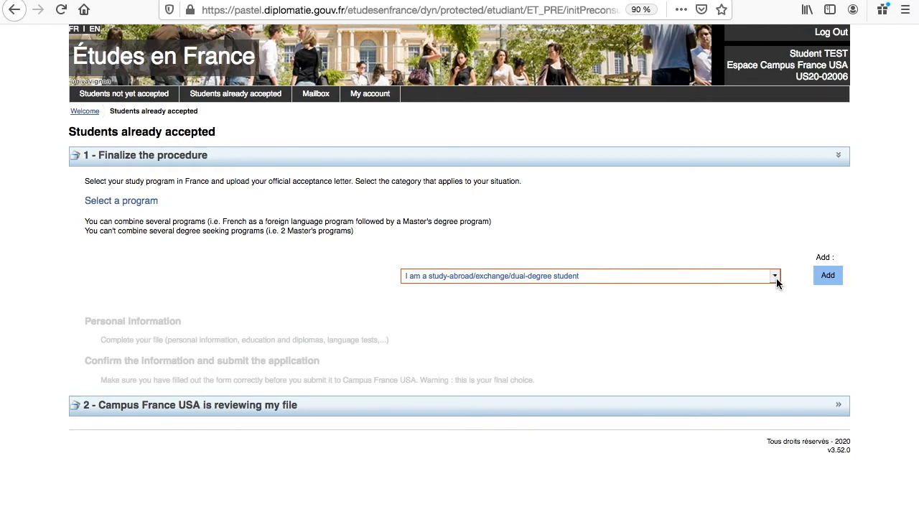
pyautogui.click(836, 286)
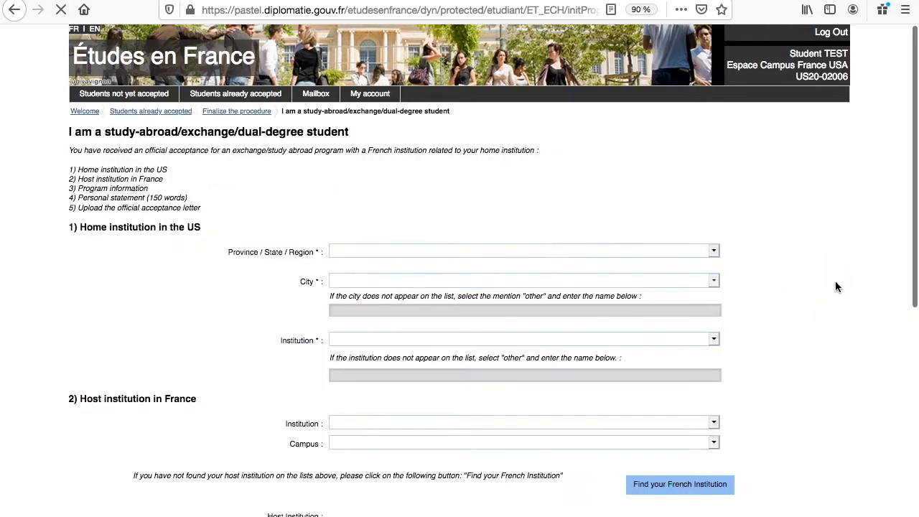
# Step: Set the US home institution's state to Alabama and its city to Alabaster
pyautogui.scroll(-2, 837, 286)
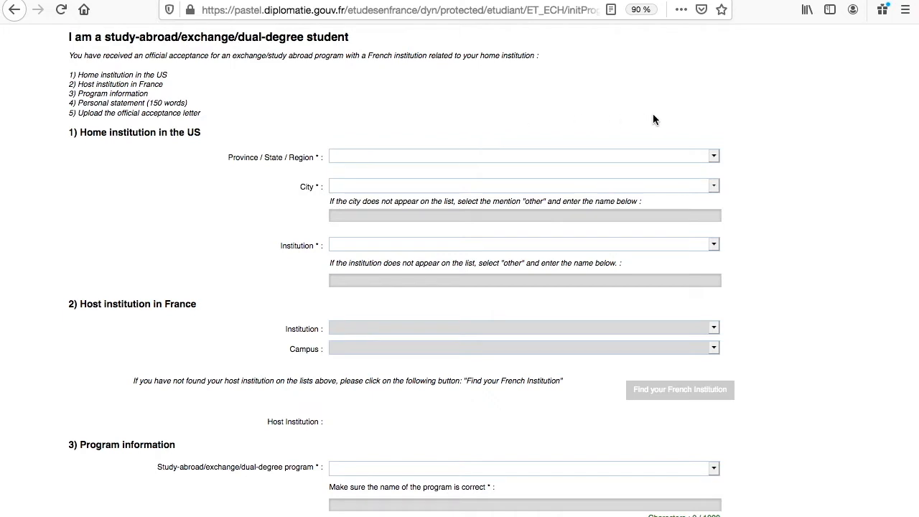
pyautogui.click(715, 155)
pyautogui.click(695, 166)
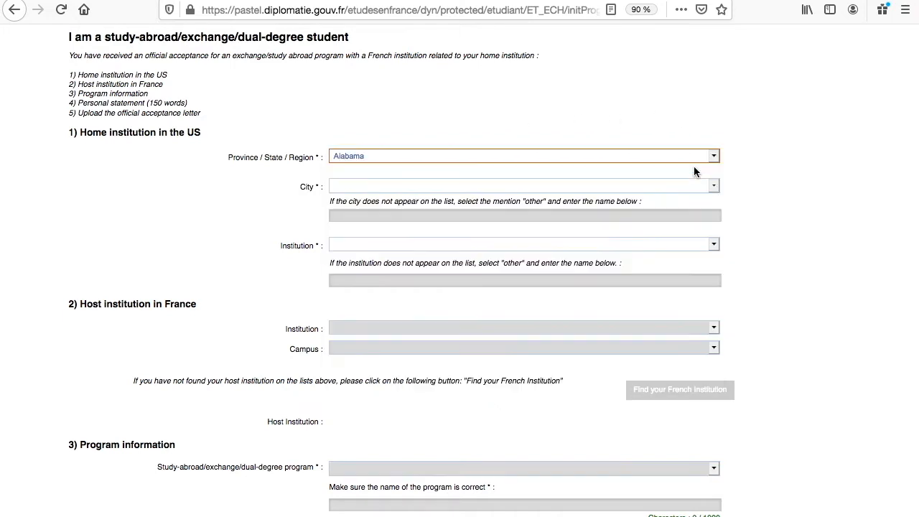
pyautogui.click(690, 186)
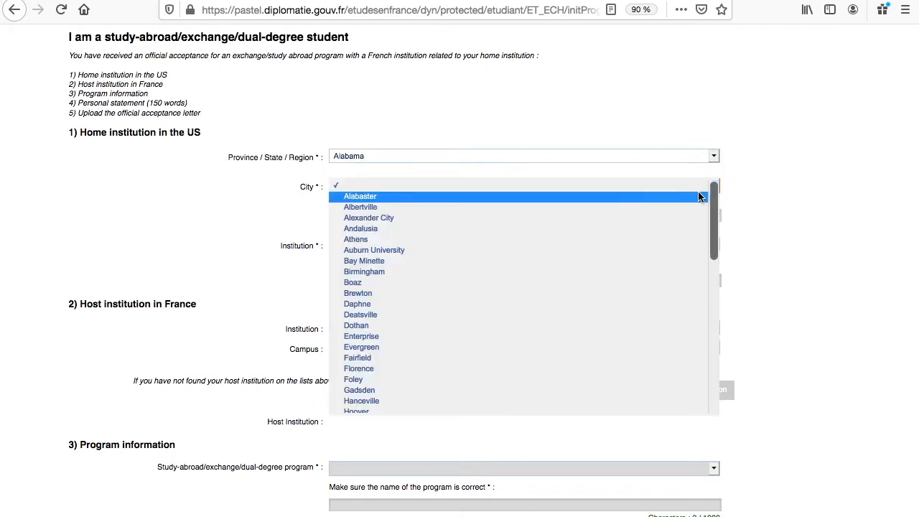
pyautogui.click(690, 203)
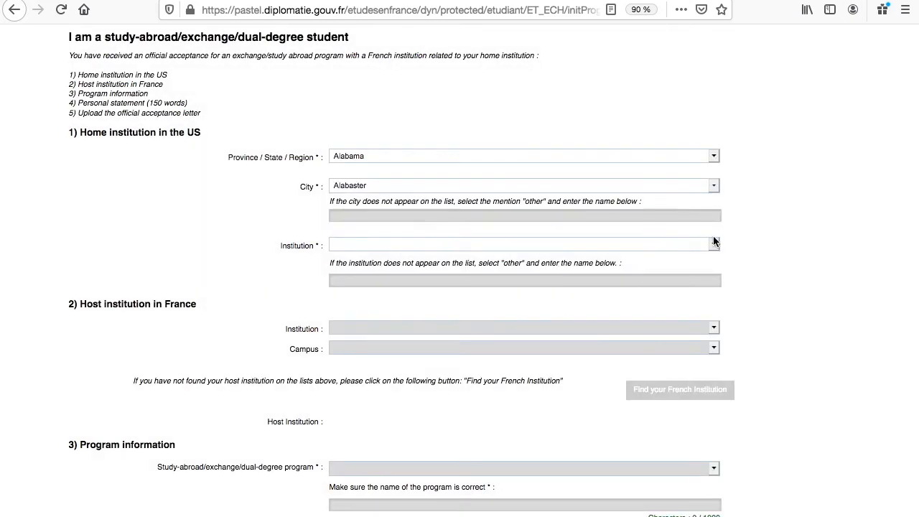
# Step: Choose Other as the home institution and enter its name as My University
pyautogui.click(714, 246)
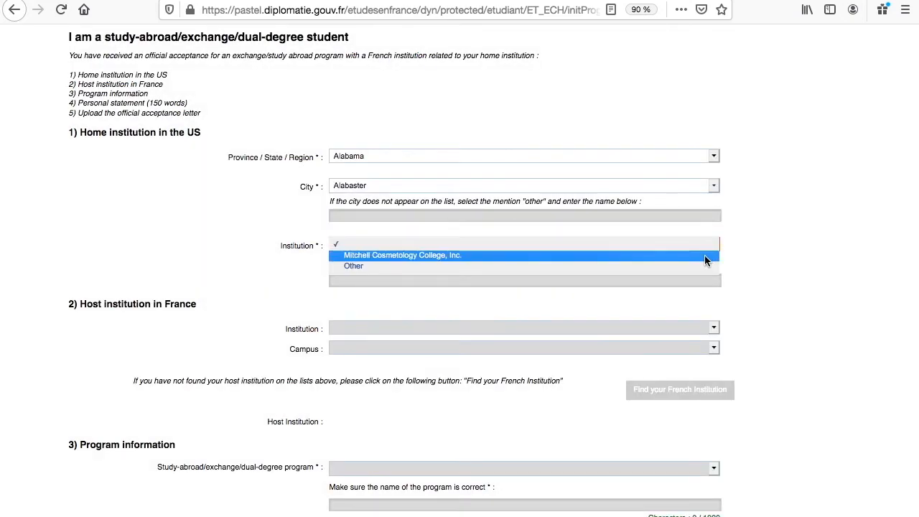
pyautogui.click(699, 267)
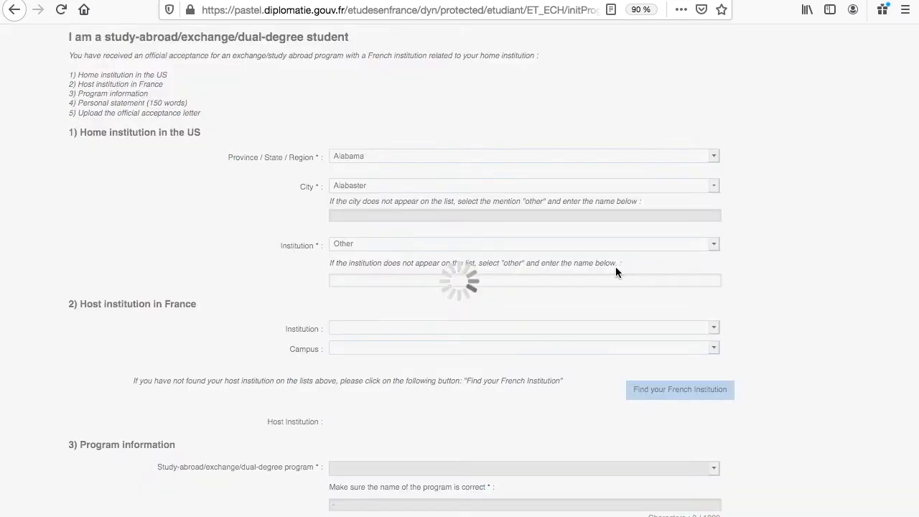
pyautogui.click(624, 281)
pyautogui.write('My')
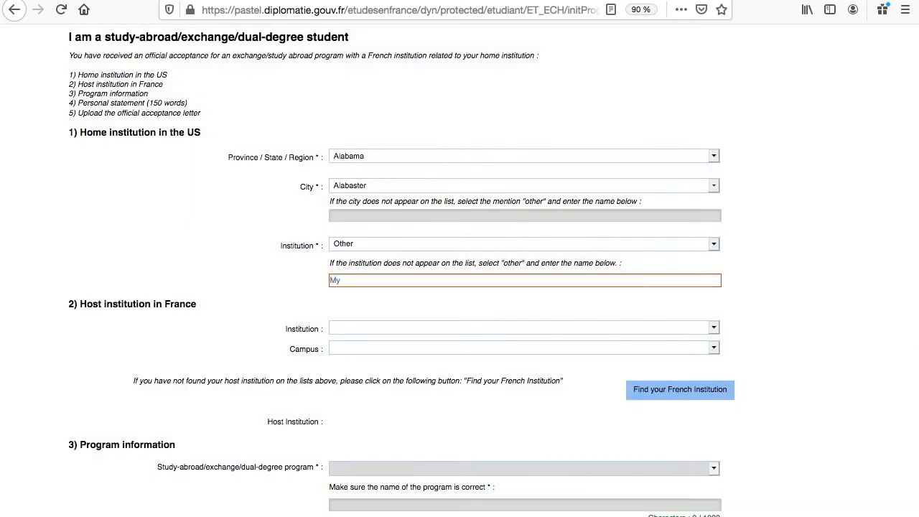
pyautogui.write(' University')
# Step: Select American Business School of Paris - groupe IGS (Site de Paris) as the host institution in France
pyautogui.scroll(-2, 838, 476)
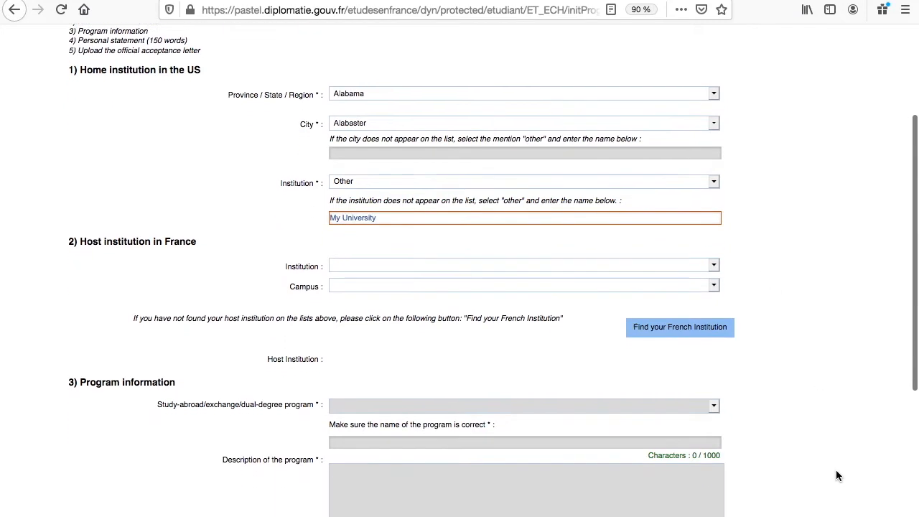
pyautogui.scroll(-1, 837, 475)
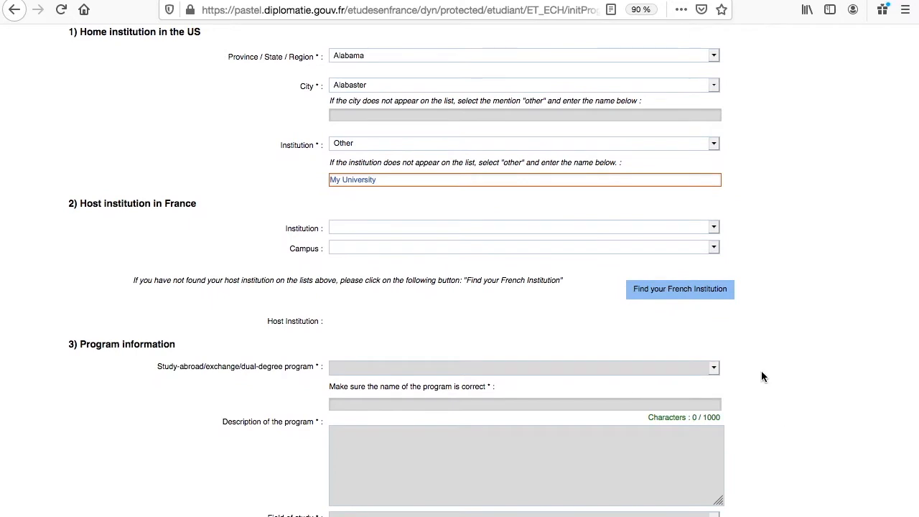
pyautogui.click(715, 229)
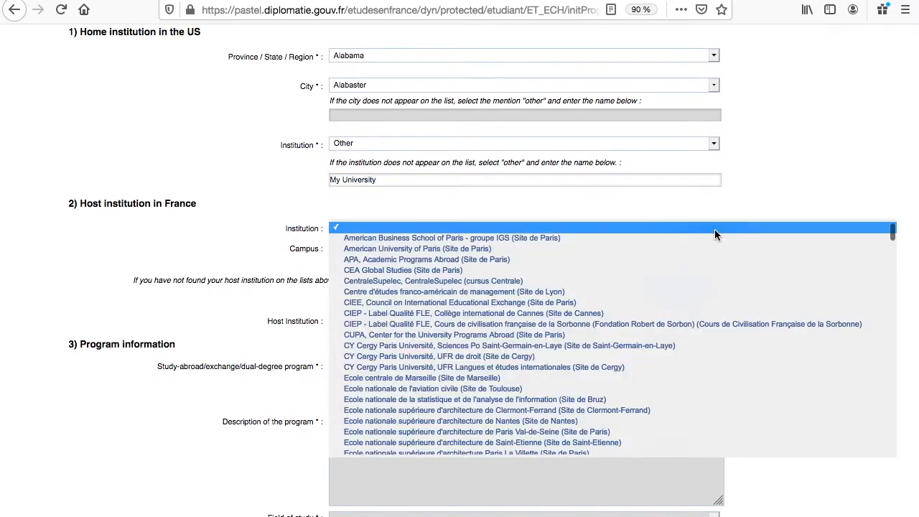
pyautogui.click(707, 239)
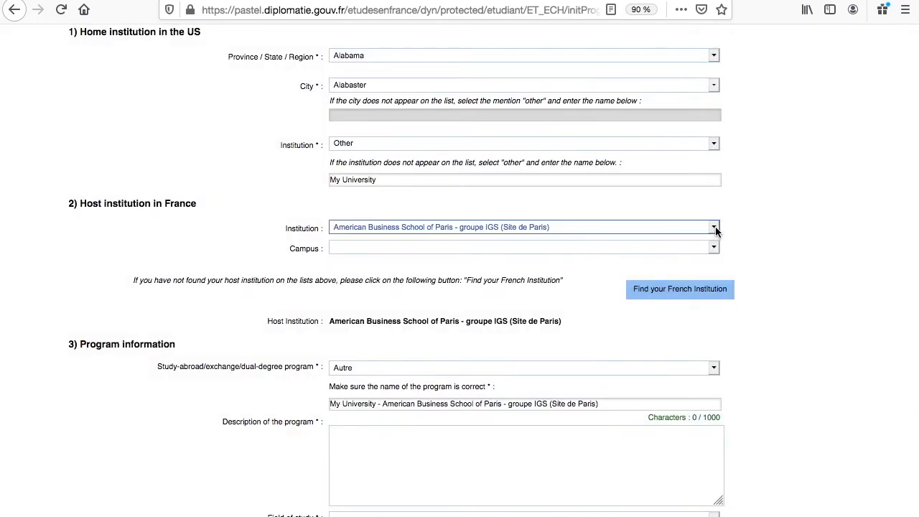
pyautogui.click(715, 229)
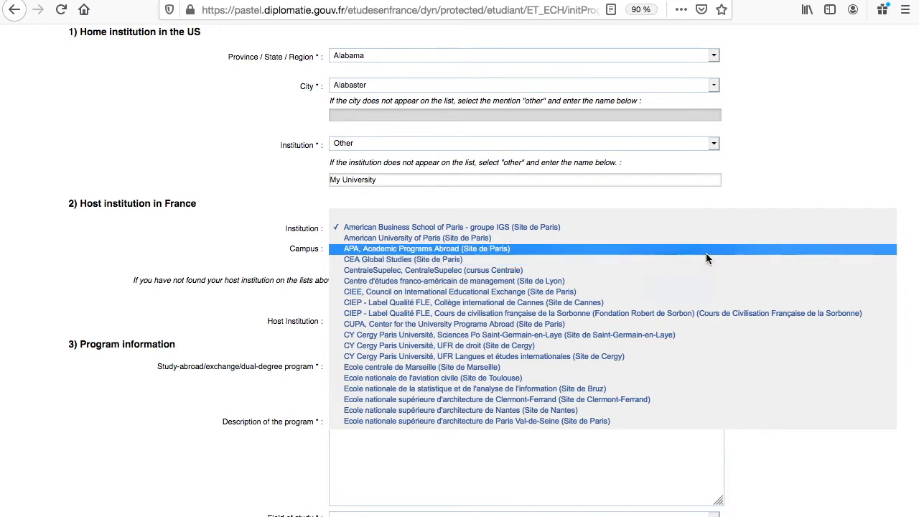
pyautogui.click(697, 228)
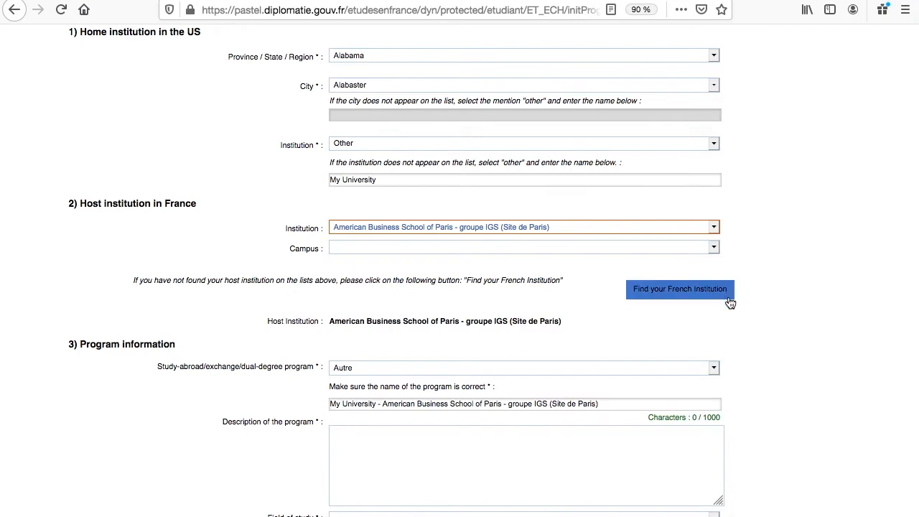
# Step: Search for the French host institution "American Business School" and register it as an unlisted institution with the city Lyon
pyautogui.click(727, 294)
pyautogui.click(649, 288)
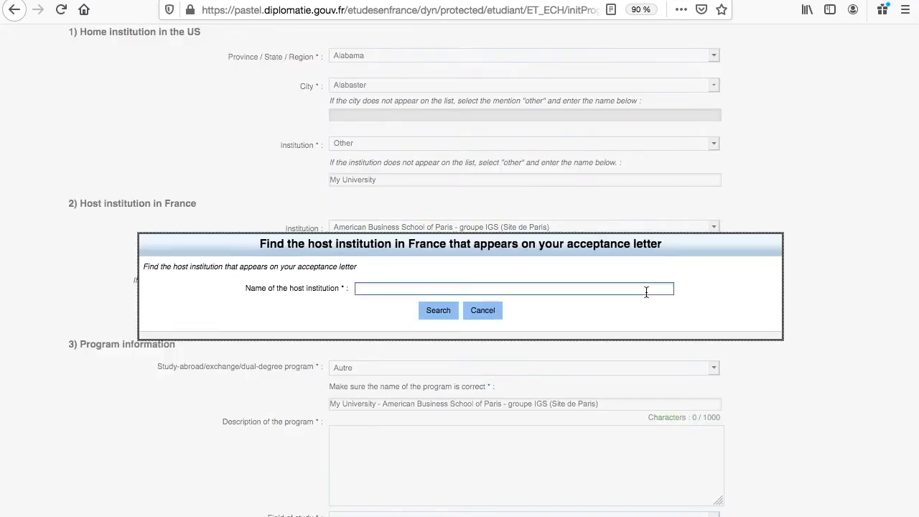
pyautogui.write('American')
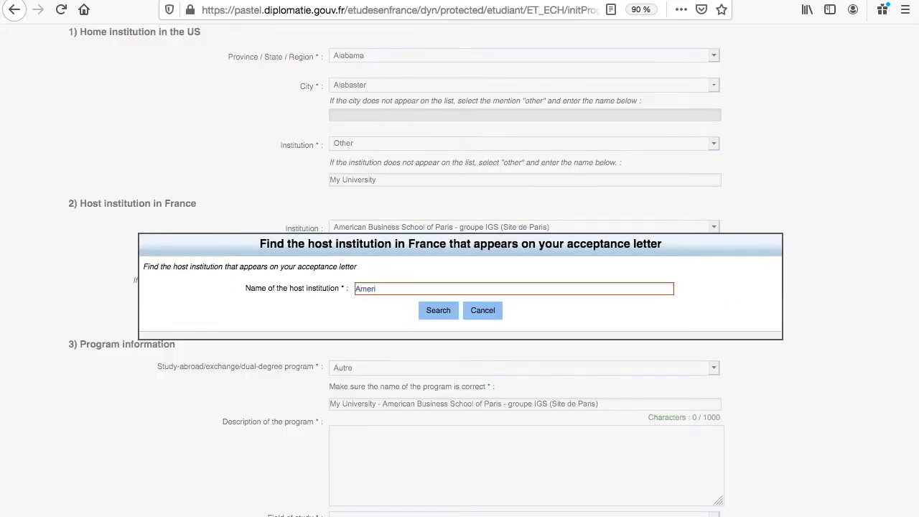
pyautogui.write(' Business School')
pyautogui.press('Return')
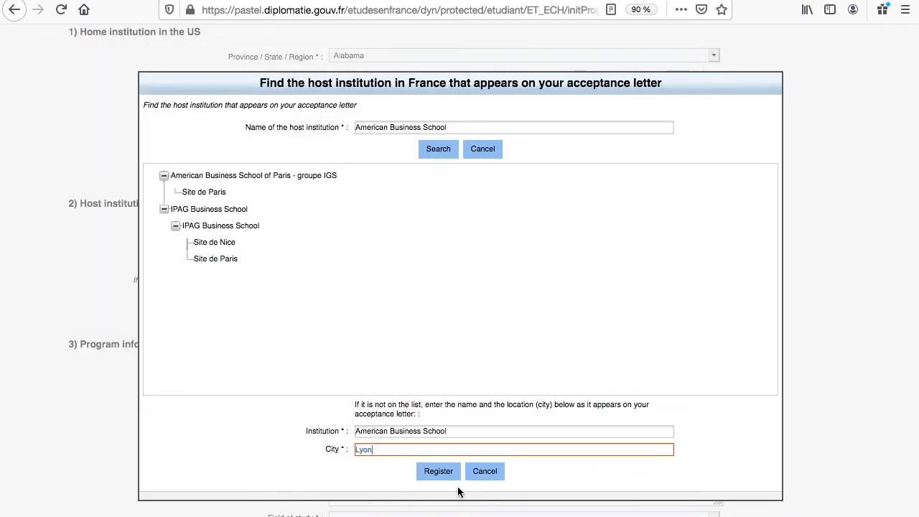
pyautogui.click(453, 476)
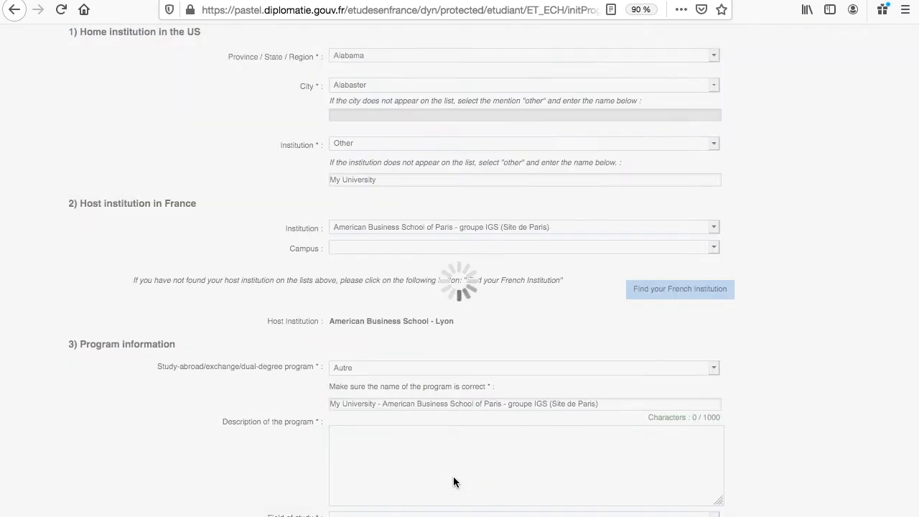
# Step: Insert "APA -" into the program name between My University and American Business School - Lyon
pyautogui.scroll(-3, 799, 464)
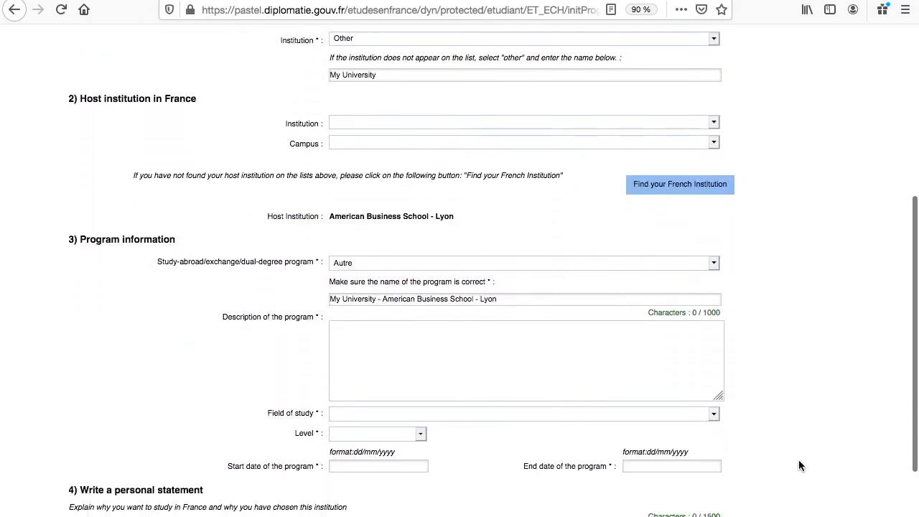
pyautogui.scroll(-2, 802, 466)
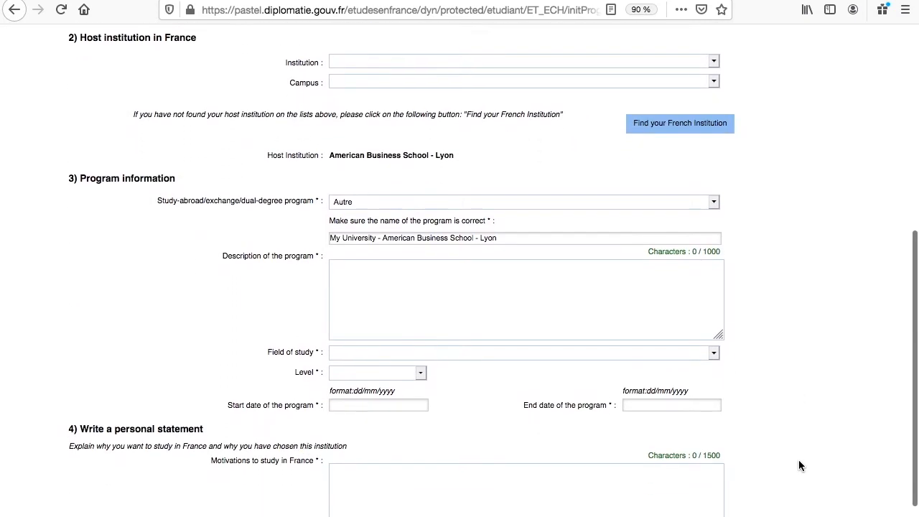
pyautogui.click(383, 238)
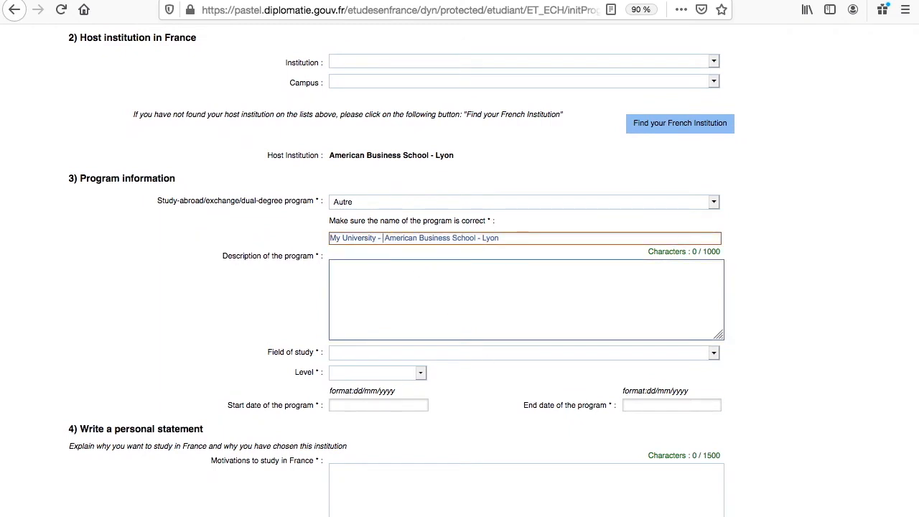
pyautogui.write('APA')
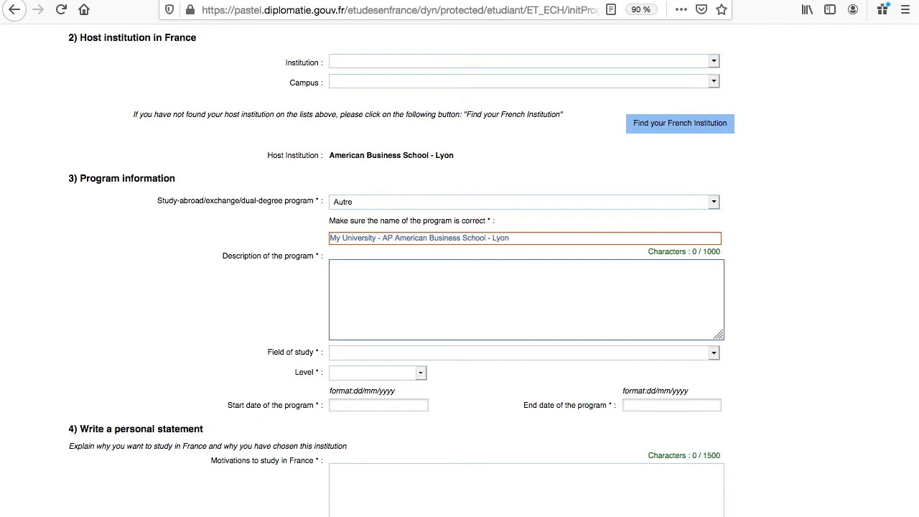
pyautogui.write(' -')
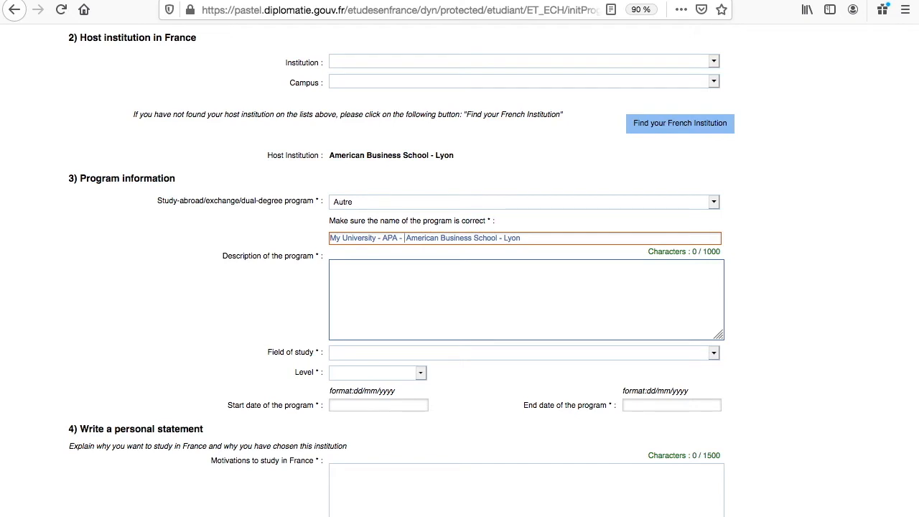
# Step: Describe the program as "1 Semester at ABS through APA study-abroad program (French language courses)"
pyautogui.click(589, 287)
pyautogui.write('1 Semester ')
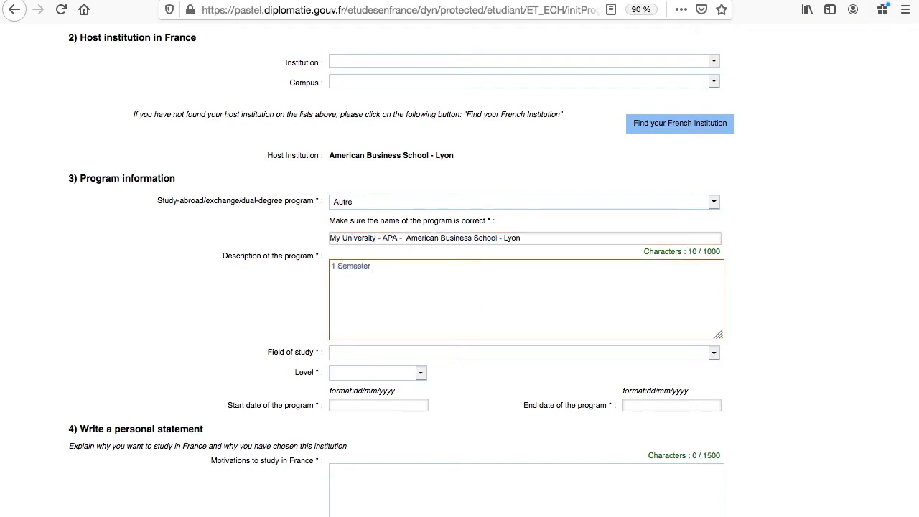
pyautogui.write('at ABS through APA study-abroad program (French language courses)')
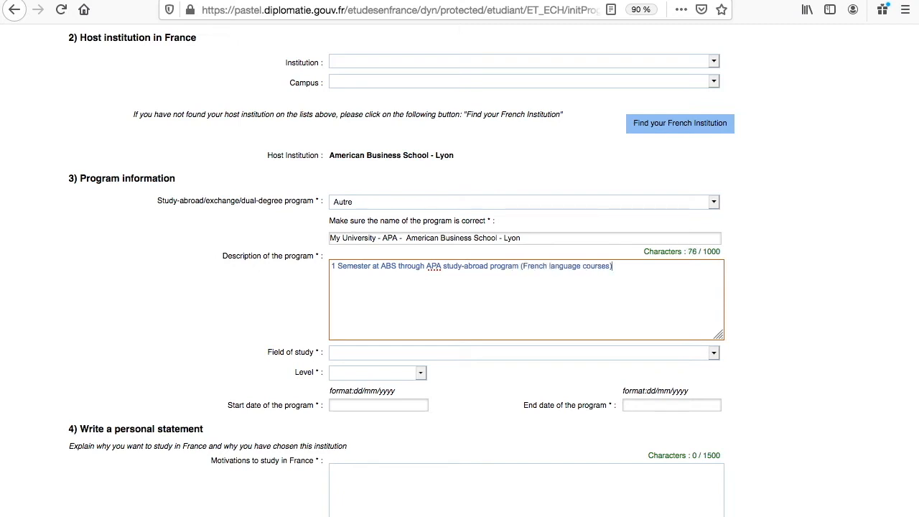
# Step: Set the program's field of study to Languages and literature and its level to 1st year of higher education
pyautogui.click(715, 352)
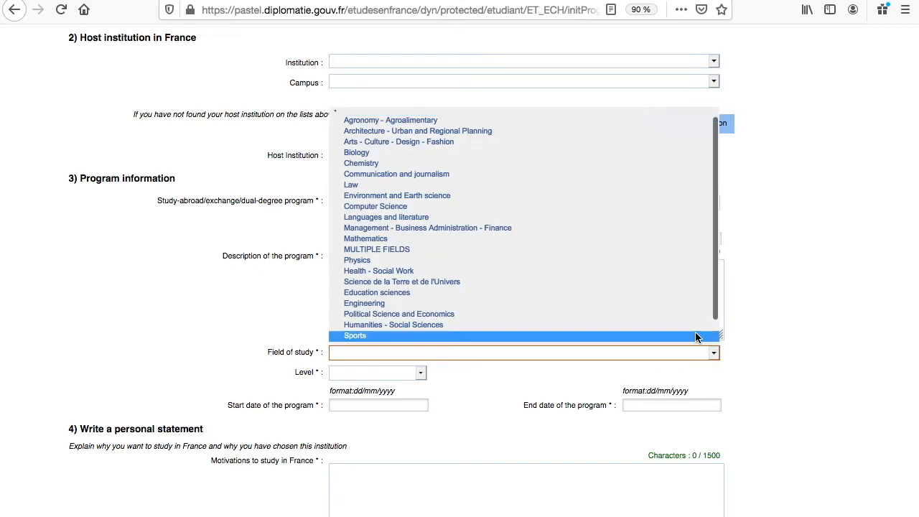
pyautogui.click(608, 217)
pyautogui.click(420, 372)
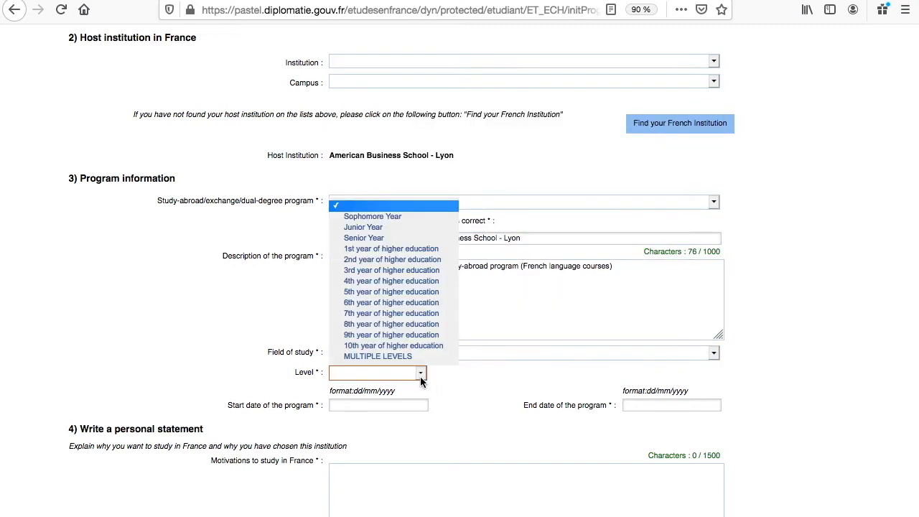
pyautogui.click(436, 251)
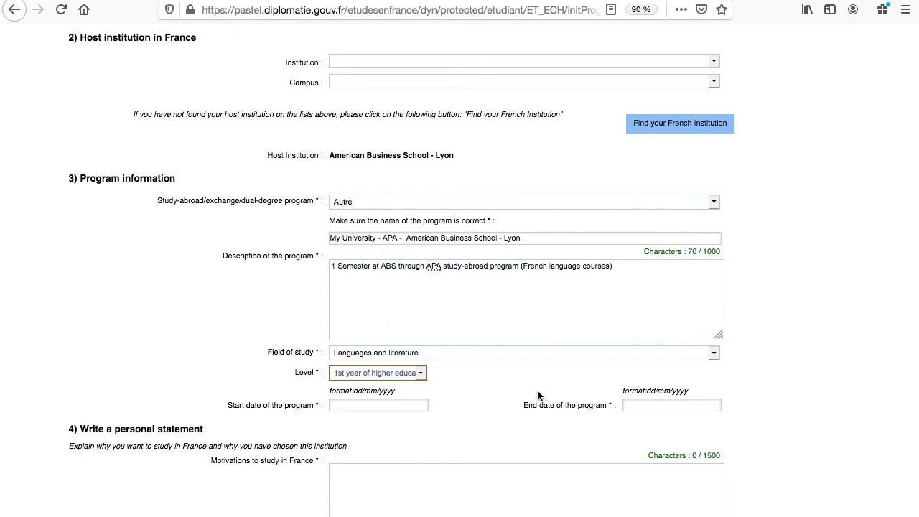
# Step: Set the program's start date to 01/09/2020 and its end date to 12/01/2021
pyautogui.click(410, 405)
pyautogui.write('01')
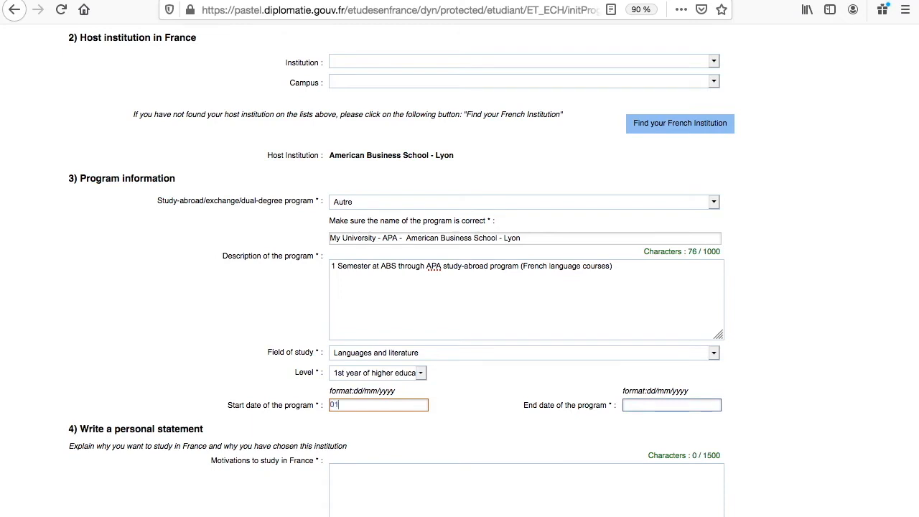
pyautogui.write('/09/2020')
pyautogui.click(672, 405)
pyautogui.write('12')
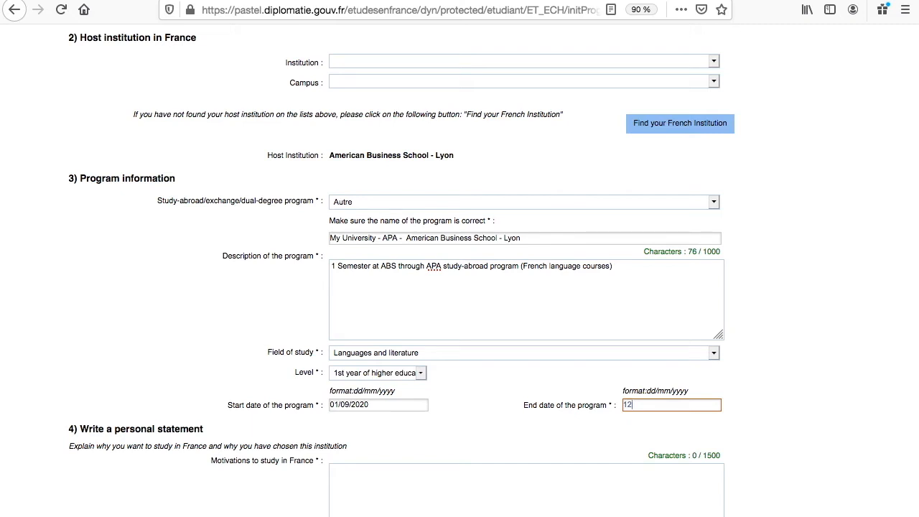
pyautogui.write('/01/2021')
# Step: Write a personal statement about My University's study-abroad opportunities and learning French for one semester at ABS, and register the program
pyautogui.scroll(-2, 804, 500)
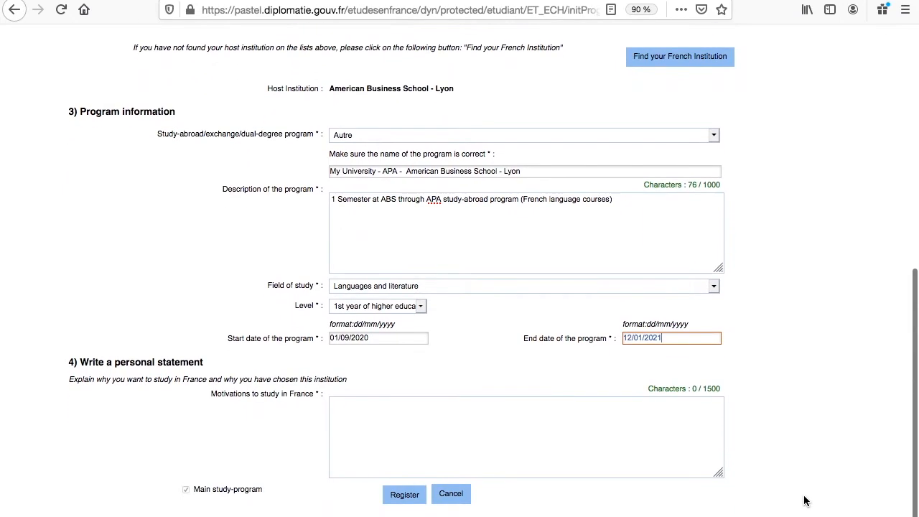
pyautogui.click(584, 434)
pyautogui.write('My University offers study-abroad opportunities for students enrolled in the Arts field of studies. I have always been interested in learning more about the French language while studying in France. I will spent one semester of language classes at ABS and hope to improve greatly!')
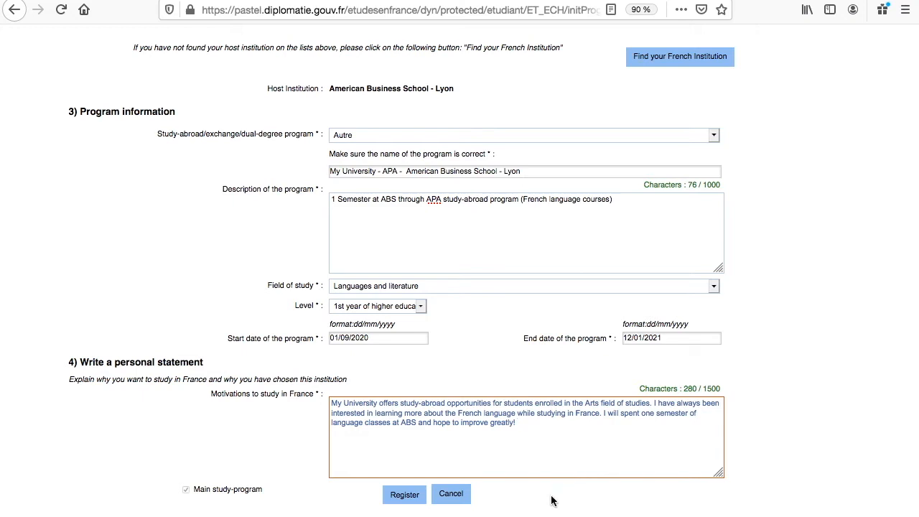
pyautogui.click(424, 505)
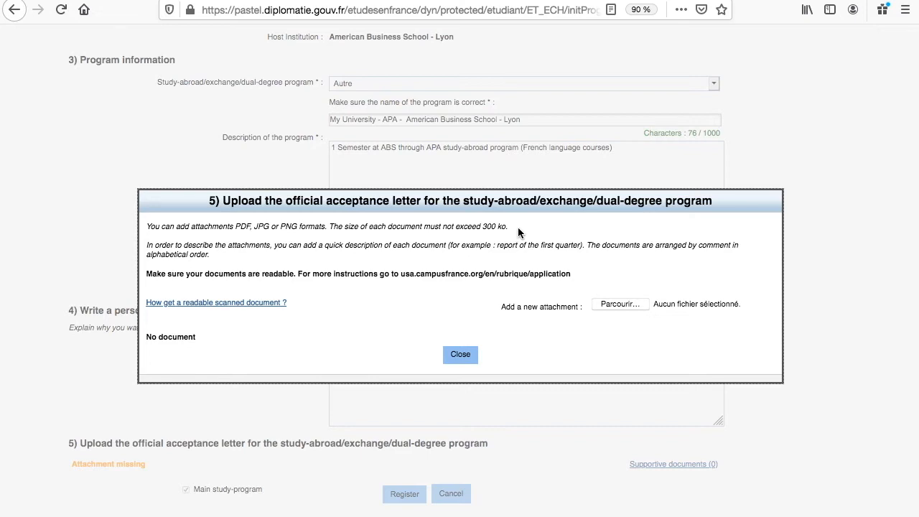
# Step: Attach the Letter of Admission file as the program's official acceptance letter and register the study-abroad program
pyautogui.click(636, 307)
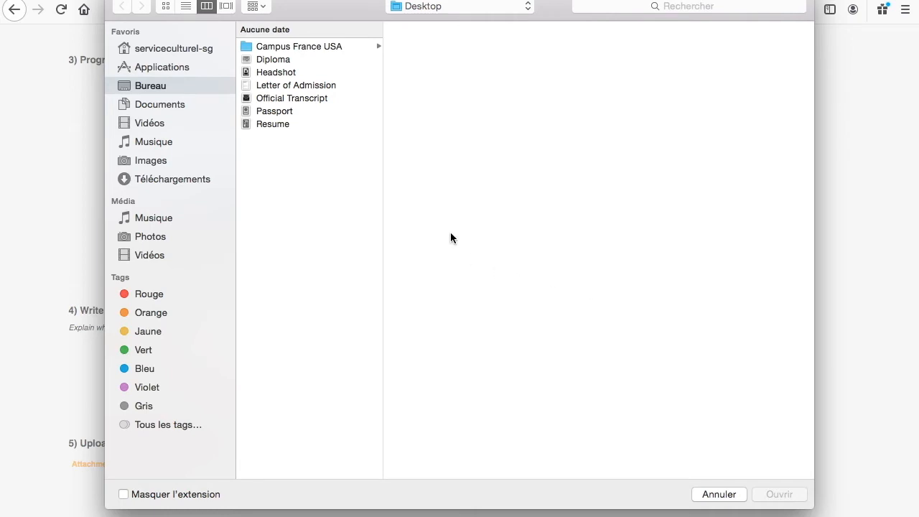
pyautogui.click(330, 85)
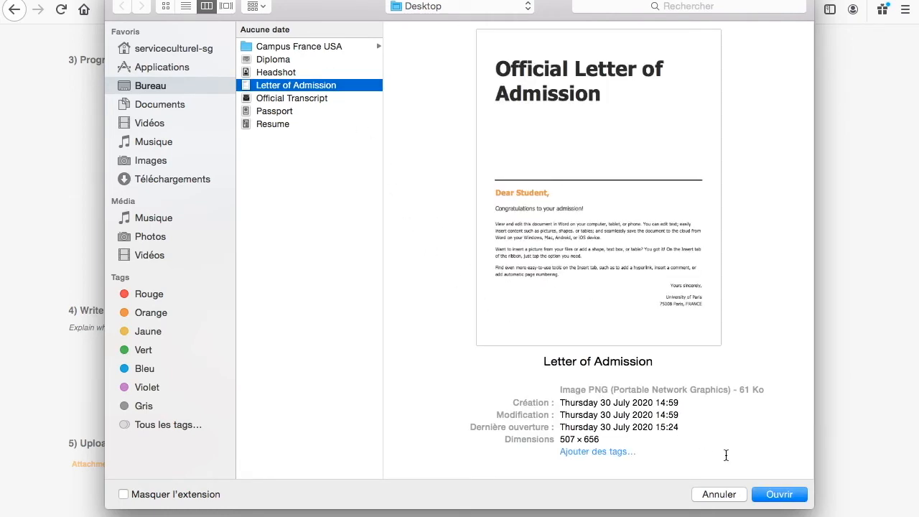
pyautogui.click(769, 495)
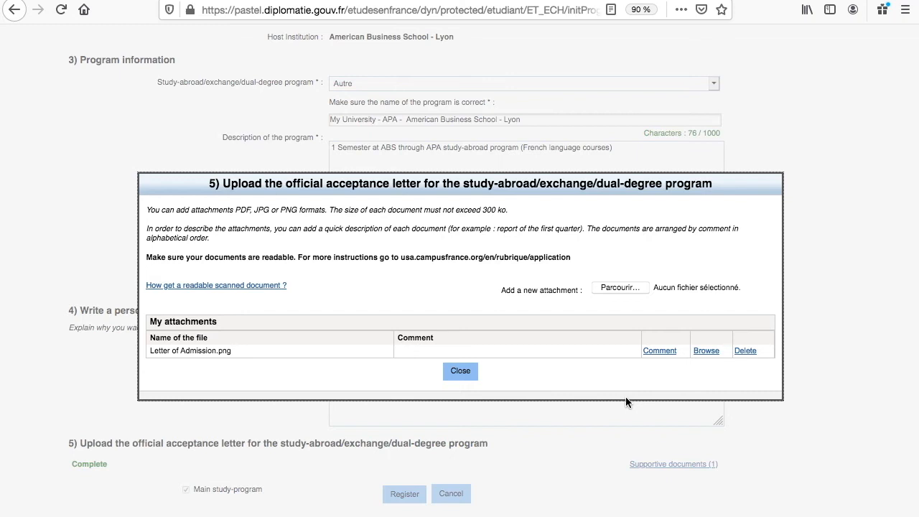
pyautogui.click(472, 381)
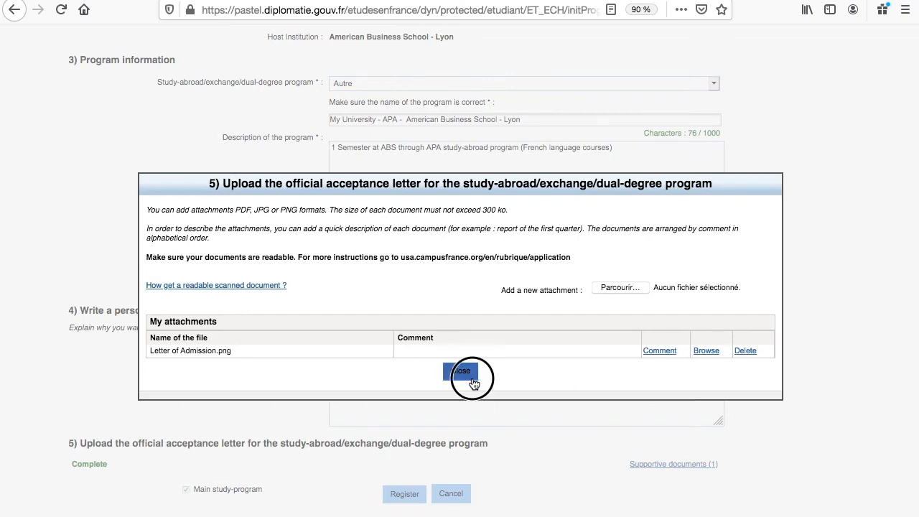
pyautogui.click(404, 496)
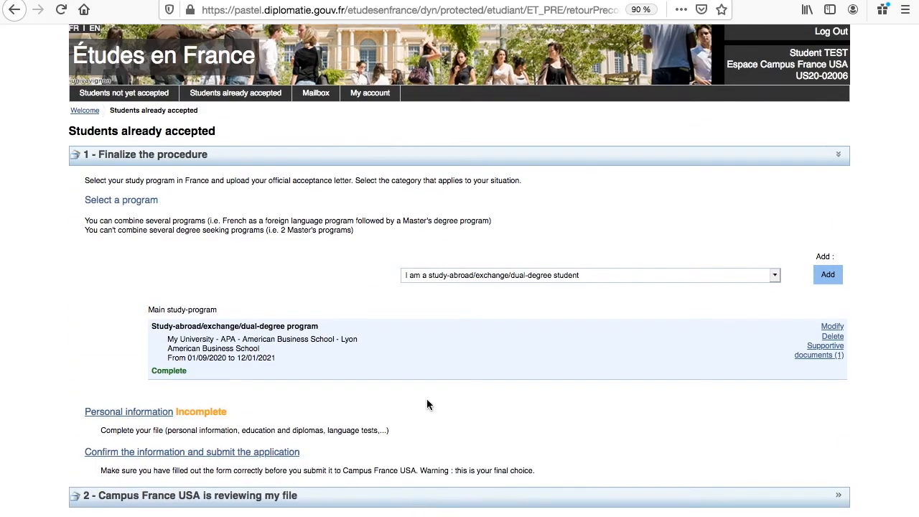
# Step: Attach the Passport file as the supportive document for the Identity section of the personal information
pyautogui.click(163, 415)
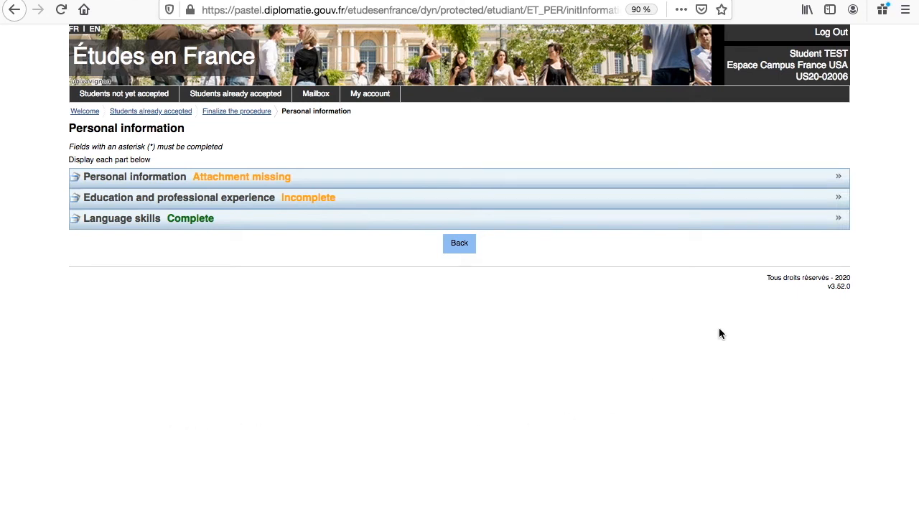
pyautogui.click(826, 184)
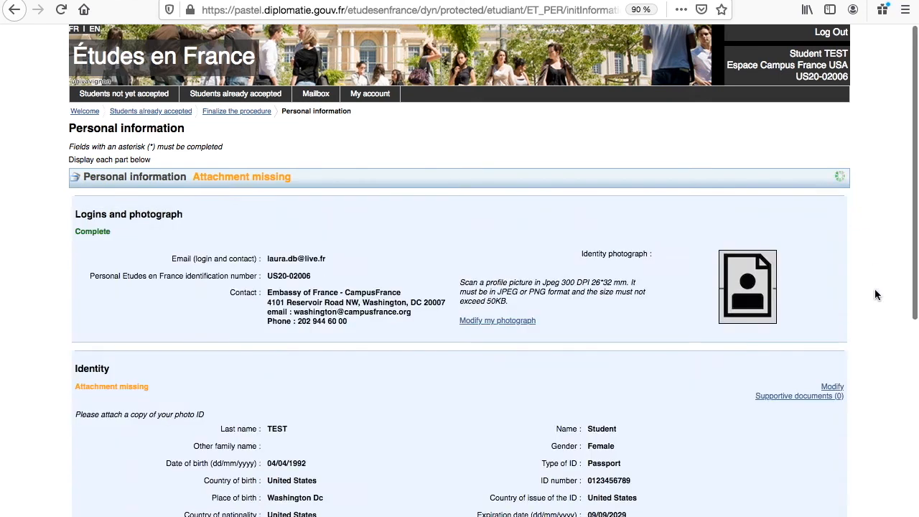
pyautogui.scroll(-1, 882, 474)
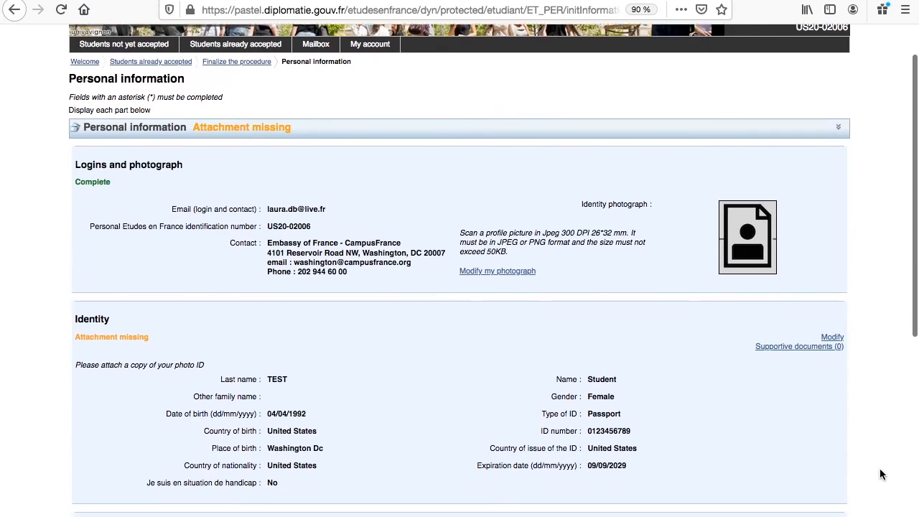
pyautogui.scroll(-1, 883, 474)
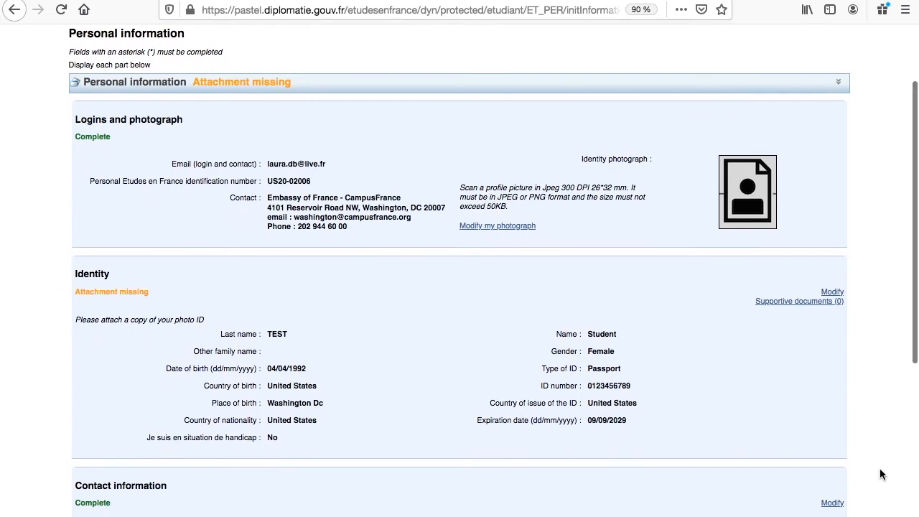
pyautogui.click(799, 302)
pyautogui.click(642, 305)
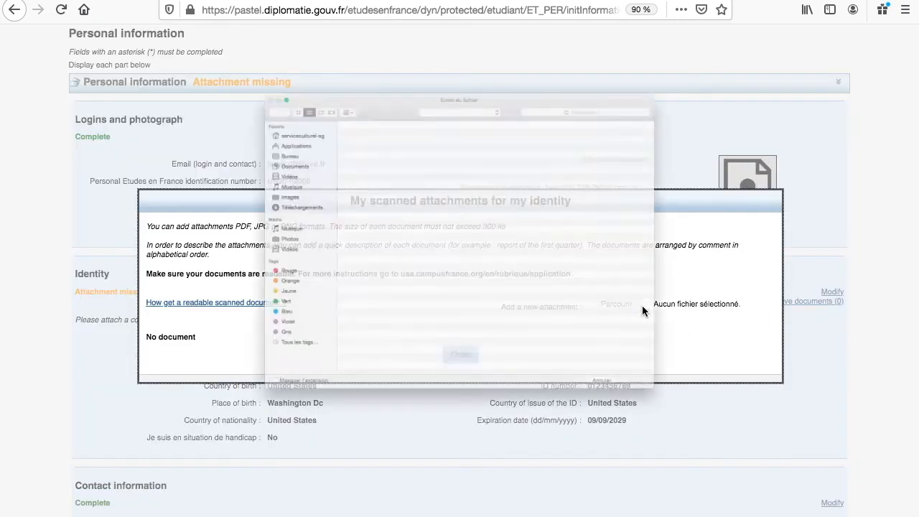
pyautogui.click(291, 112)
pyautogui.click(783, 495)
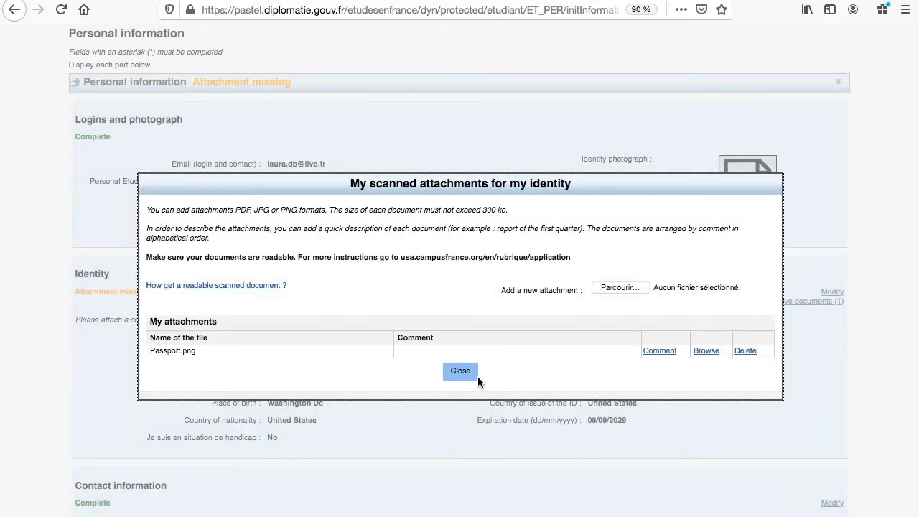
pyautogui.click(476, 379)
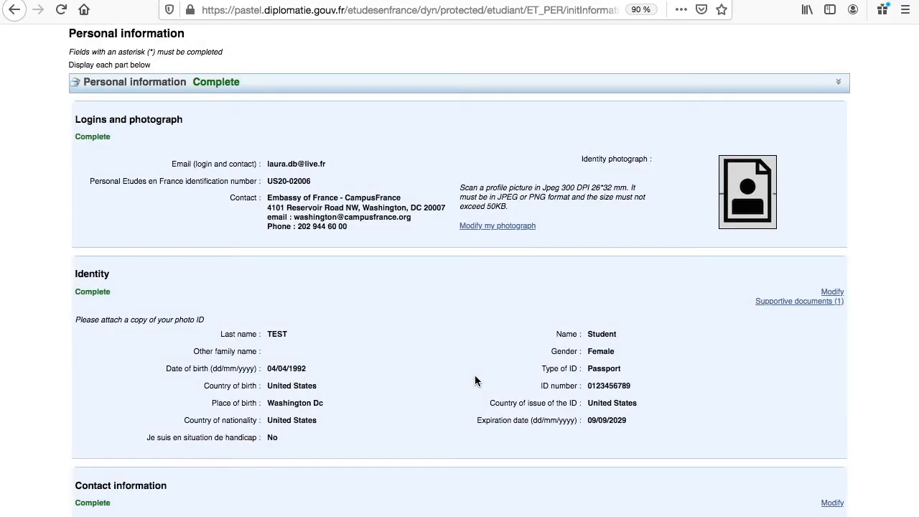
# Step: Open a new entry for a year of higher education under Education and professional experience
pyautogui.scroll(-4, 777, 472)
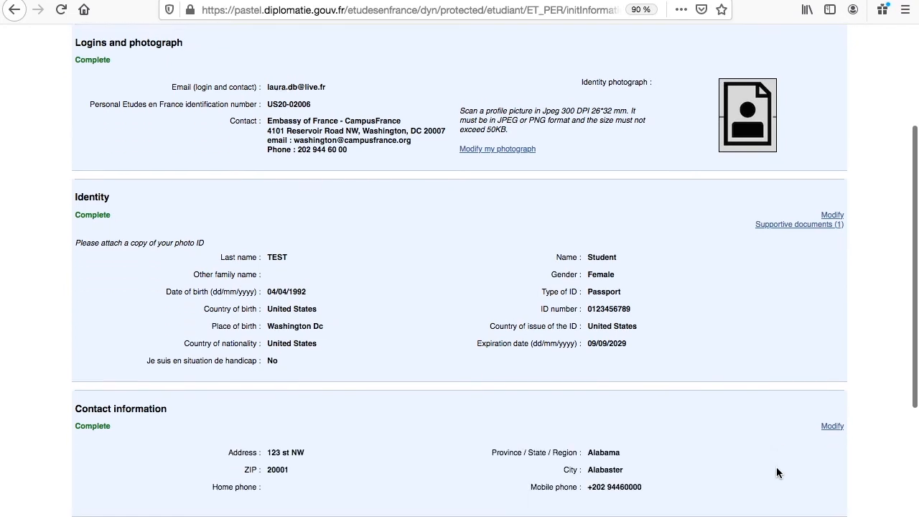
pyautogui.scroll(-4, 776, 473)
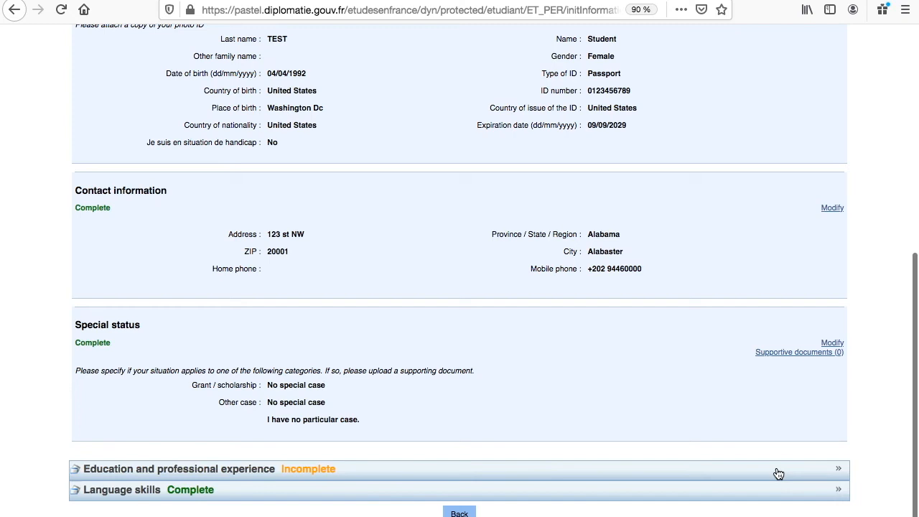
pyautogui.click(779, 471)
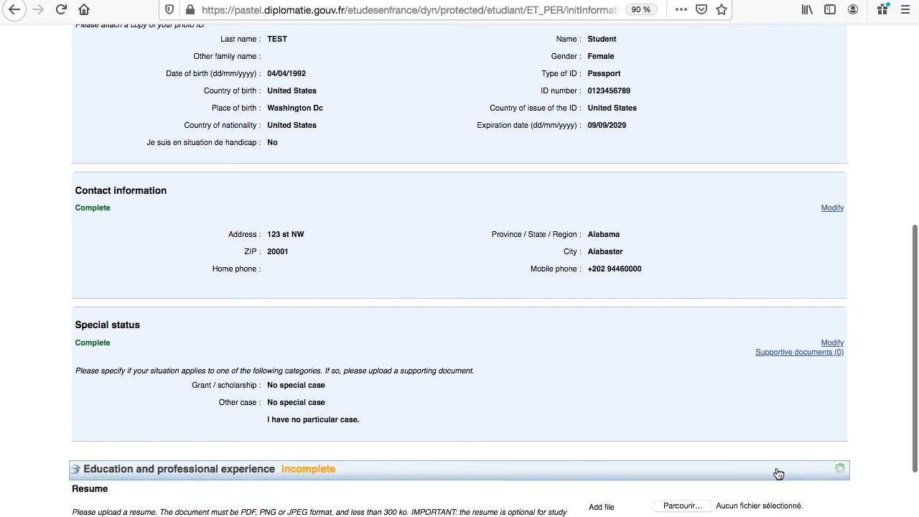
pyautogui.scroll(-3, 779, 473)
pyautogui.scroll(-2, 778, 473)
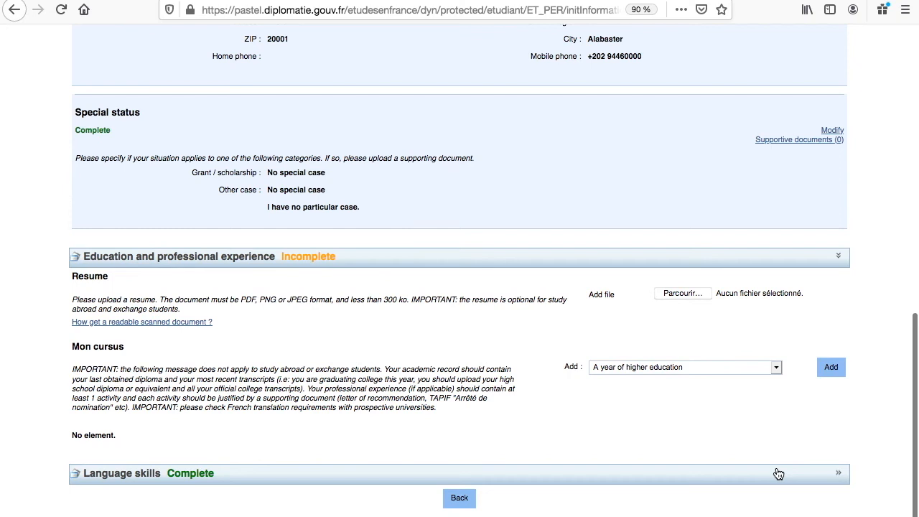
pyautogui.click(775, 372)
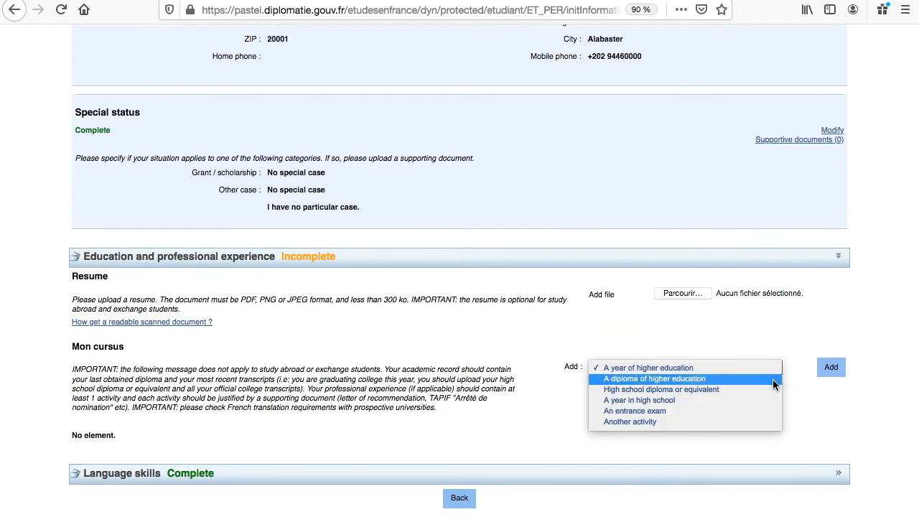
pyautogui.click(773, 369)
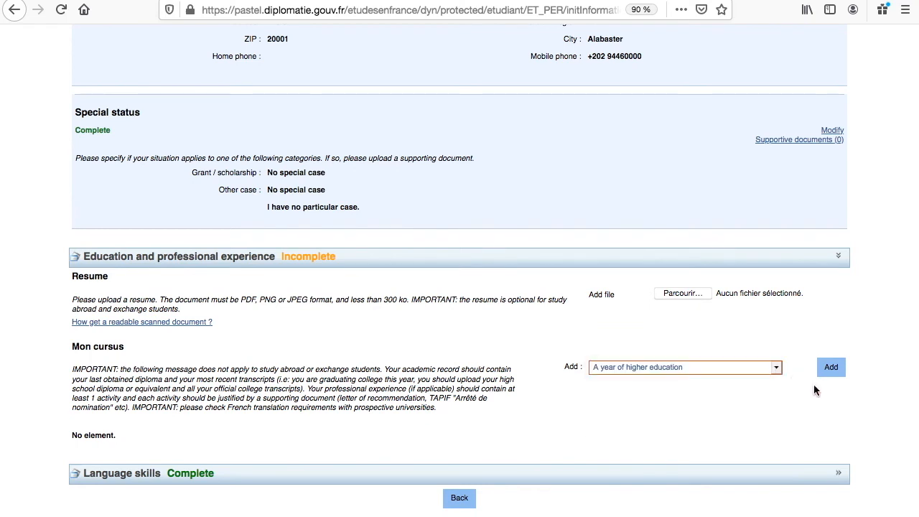
pyautogui.click(833, 371)
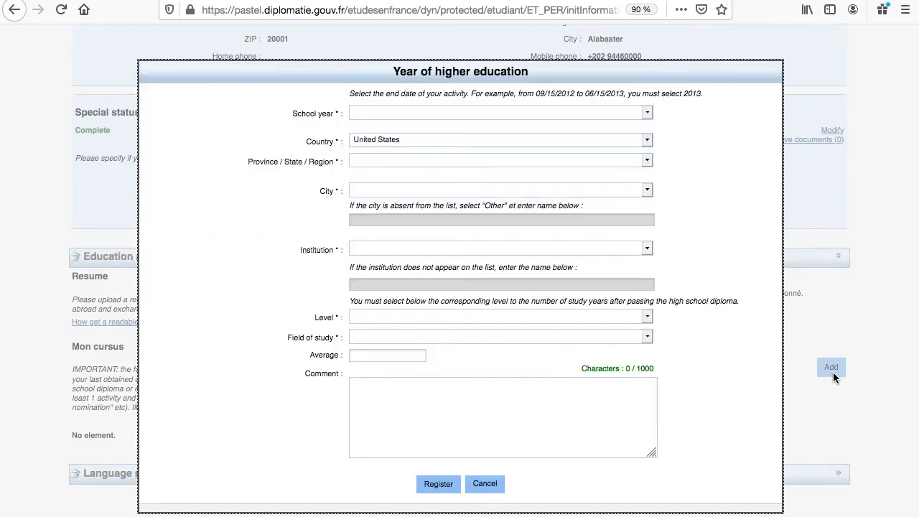
# Step: Set the entry's school year to 2021 and its location to Alabaster, Alabama
pyautogui.click(648, 113)
pyautogui.click(638, 125)
pyautogui.click(593, 156)
pyautogui.click(647, 203)
pyautogui.click(640, 211)
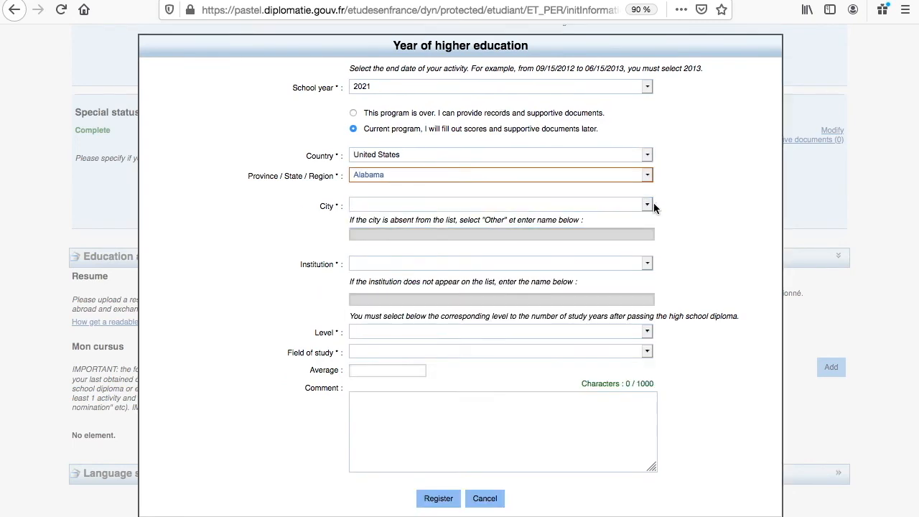
pyautogui.click(649, 205)
pyautogui.click(633, 215)
# Step: Set the institution to Other and name it "My University"
pyautogui.click(622, 263)
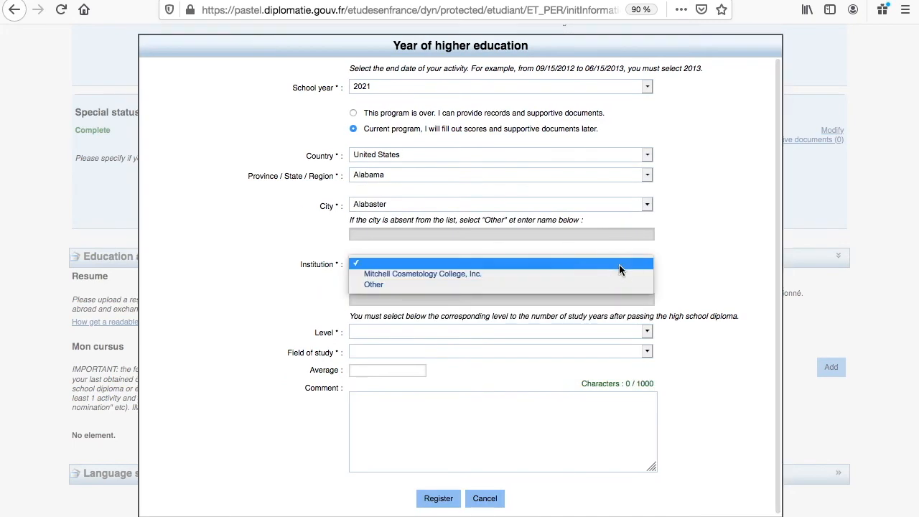
pyautogui.click(615, 286)
pyautogui.click(595, 299)
pyautogui.write('My University')
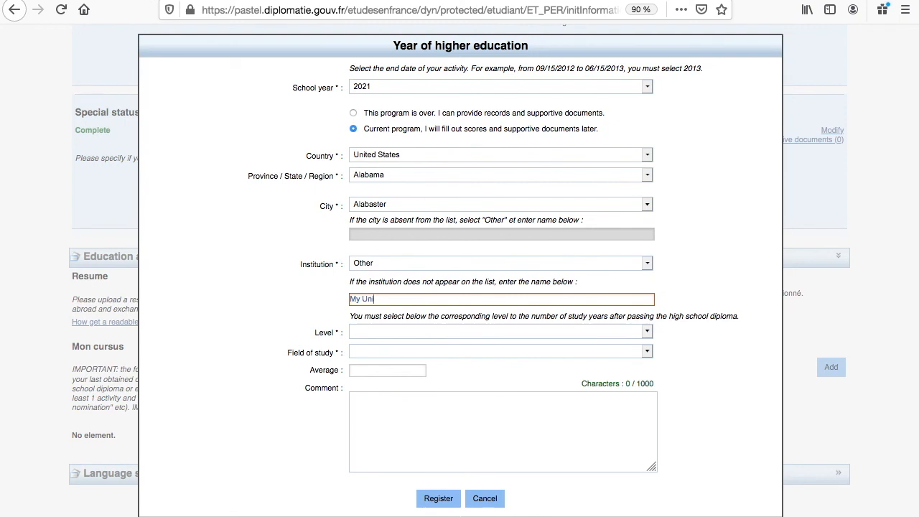
# Step: Set the level to 1st year of higher education and the field of study to Languages and literature
pyautogui.click(646, 332)
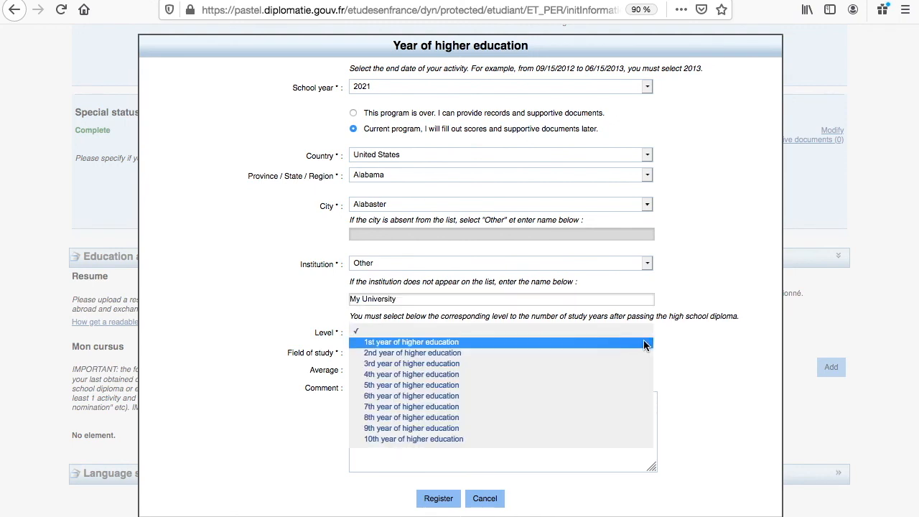
pyautogui.click(647, 343)
pyautogui.click(647, 352)
pyautogui.scroll(-1, 620, 250)
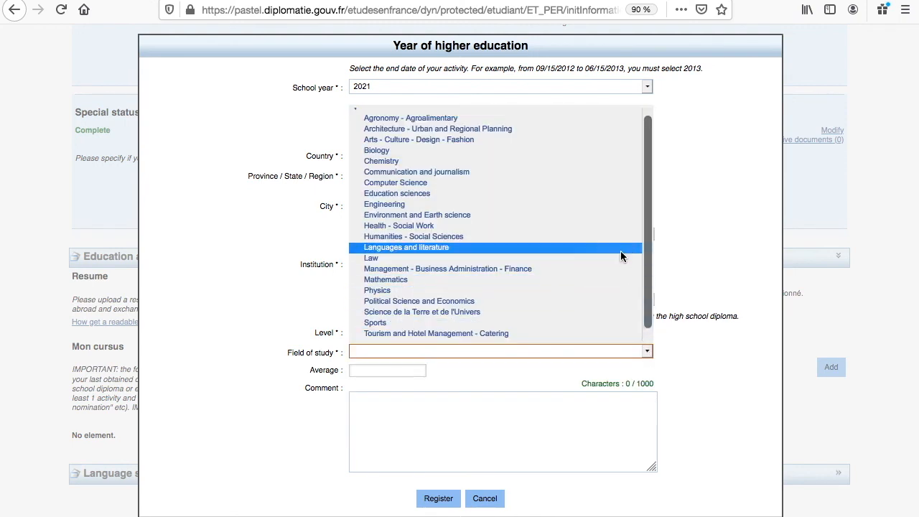
pyautogui.click(621, 251)
# Step: Add the comment "First semester of my Bachelor of Arts will take place in France" and register the year of higher education
pyautogui.click(610, 421)
pyautogui.write('First semest')
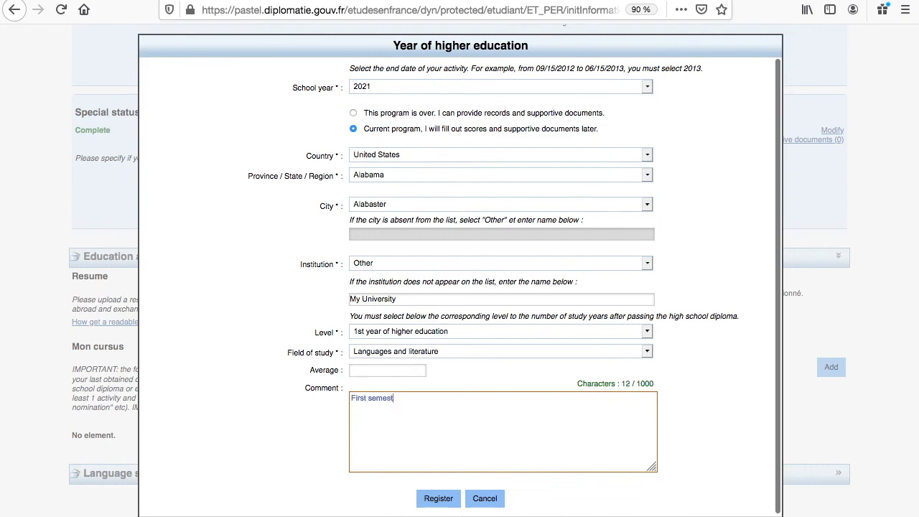
pyautogui.write('er of my Bachelor of Arts will take place in France')
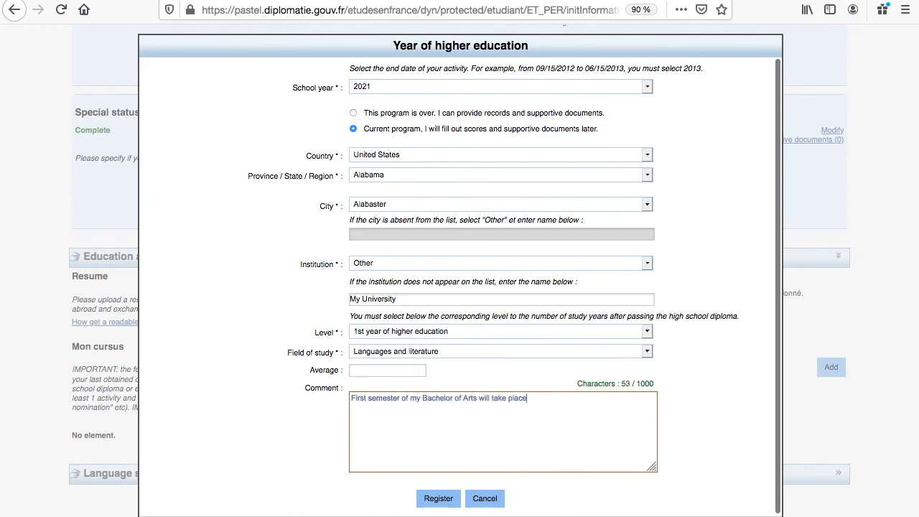
pyautogui.click(439, 499)
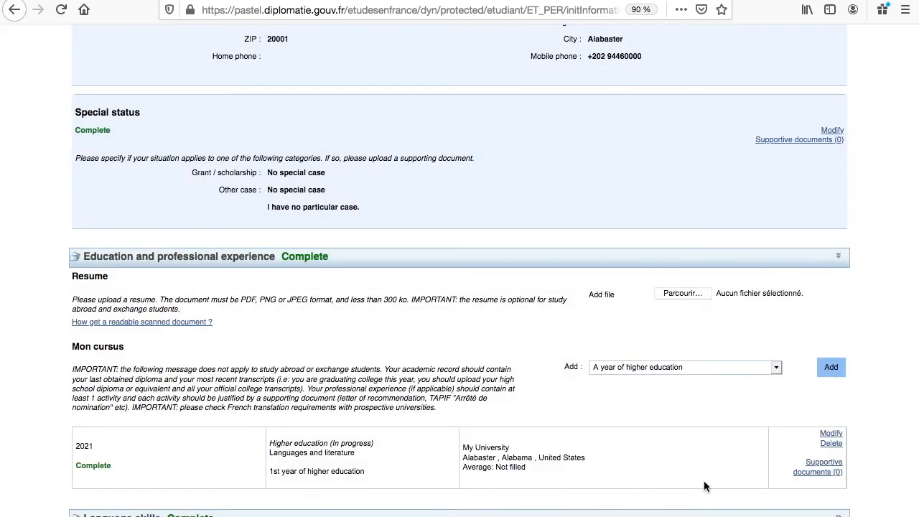
# Step: Review the Language skills section and return to the overview for finalizing the procedure
pyautogui.scroll(-5, 750, 515)
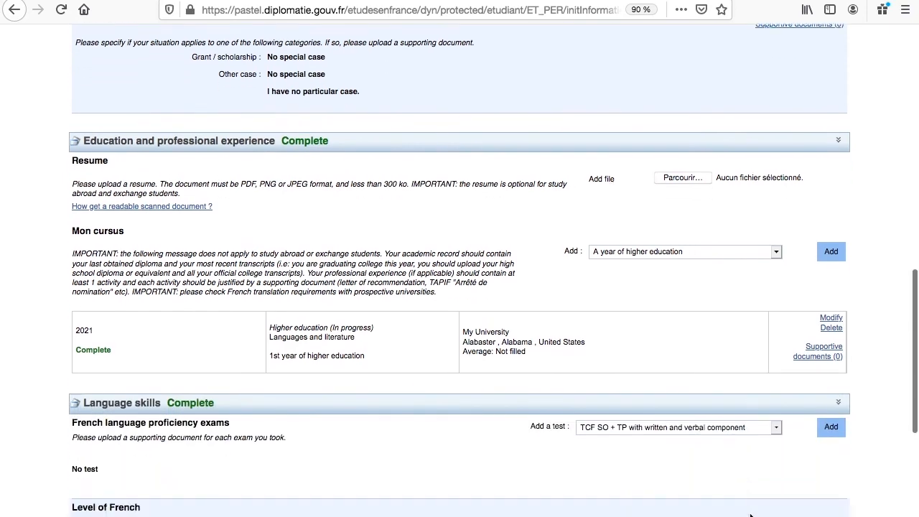
pyautogui.scroll(-5, 750, 515)
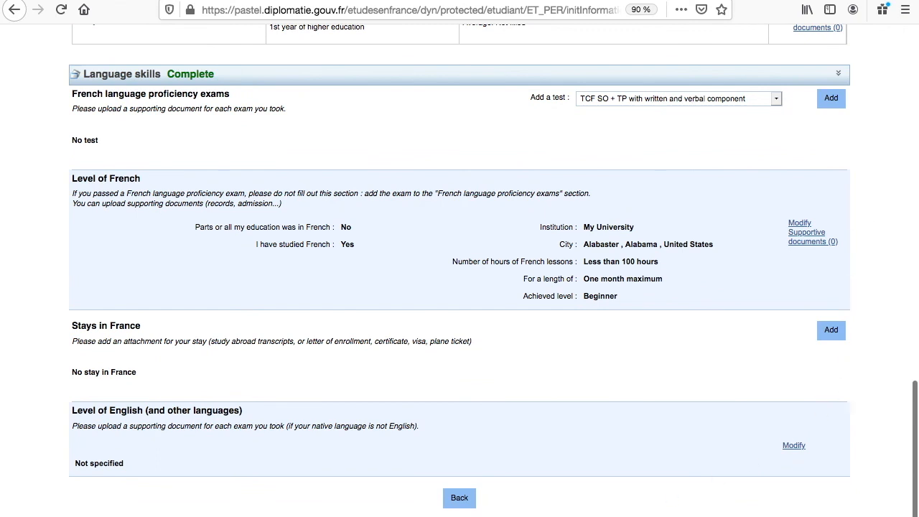
pyautogui.click(462, 499)
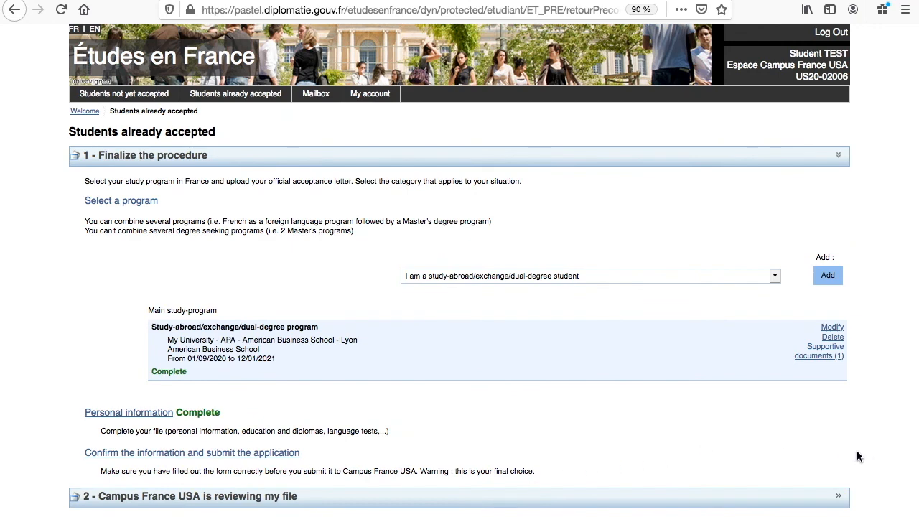
# Step: Certify that the statements are true and submit the final choice to Campus France USA
pyautogui.click(295, 454)
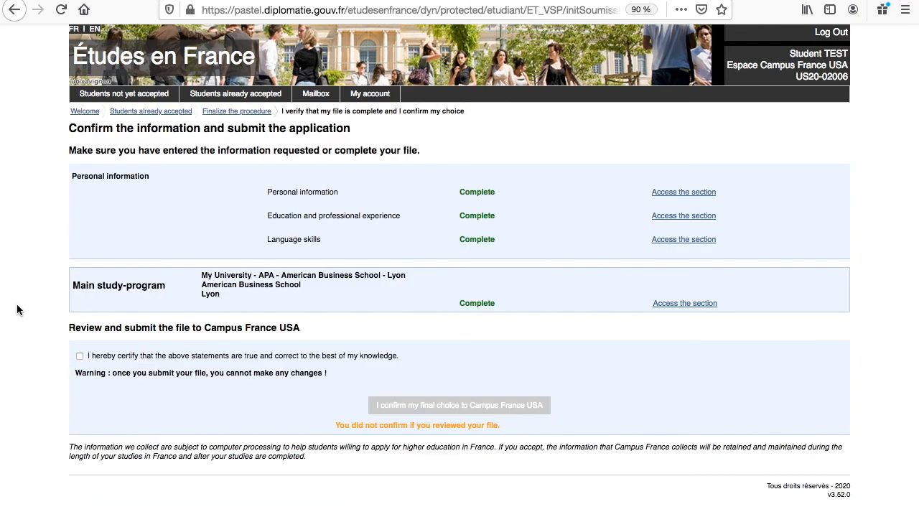
pyautogui.click(79, 357)
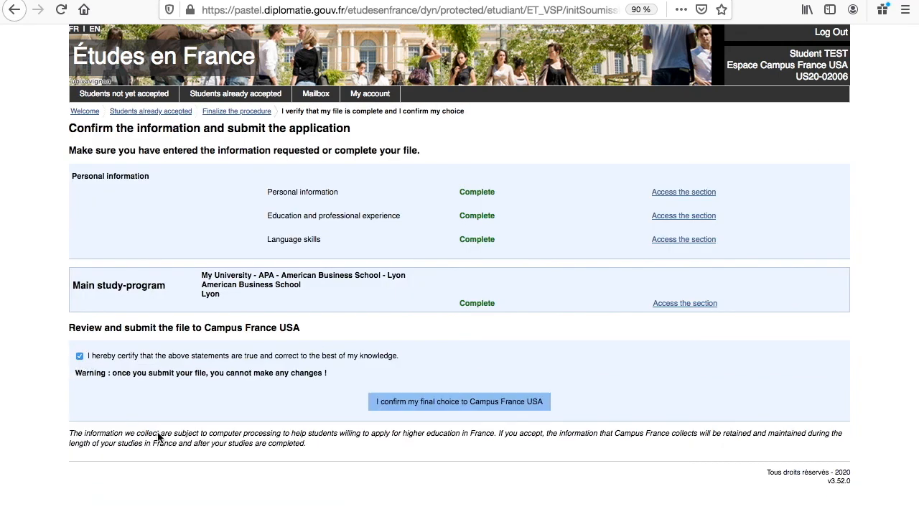
pyautogui.click(525, 407)
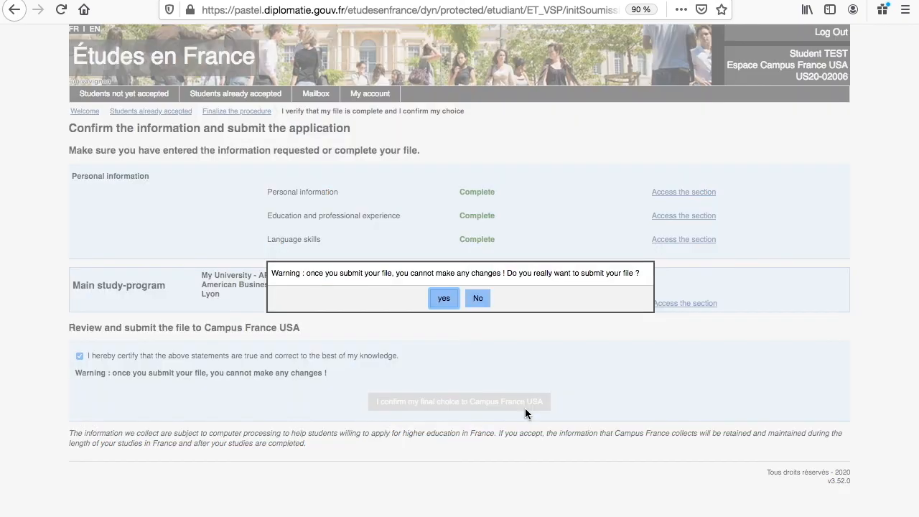
pyautogui.click(444, 298)
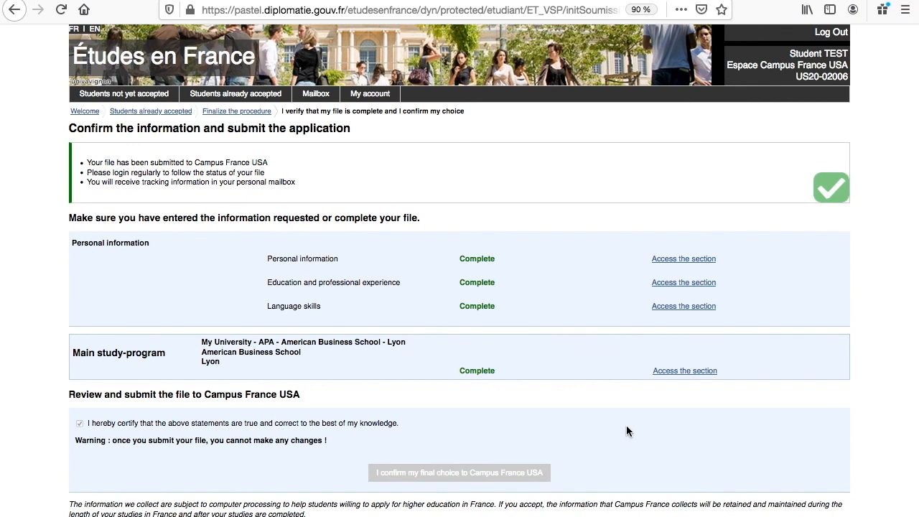
# Step: Return to the page for already accepted students and highlight the docboxcfusa.org address in the payment instructions
pyautogui.click(224, 113)
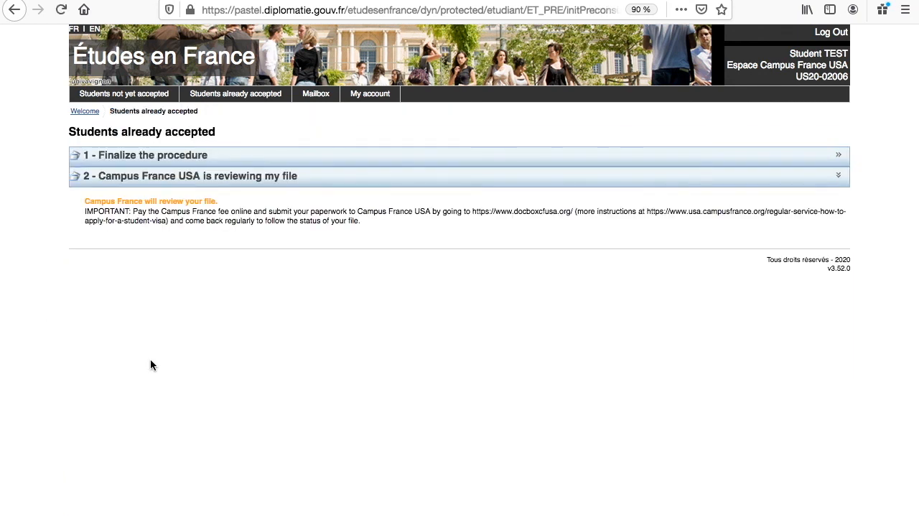
pyautogui.moveTo(473, 211); pyautogui.dragTo(574, 213)
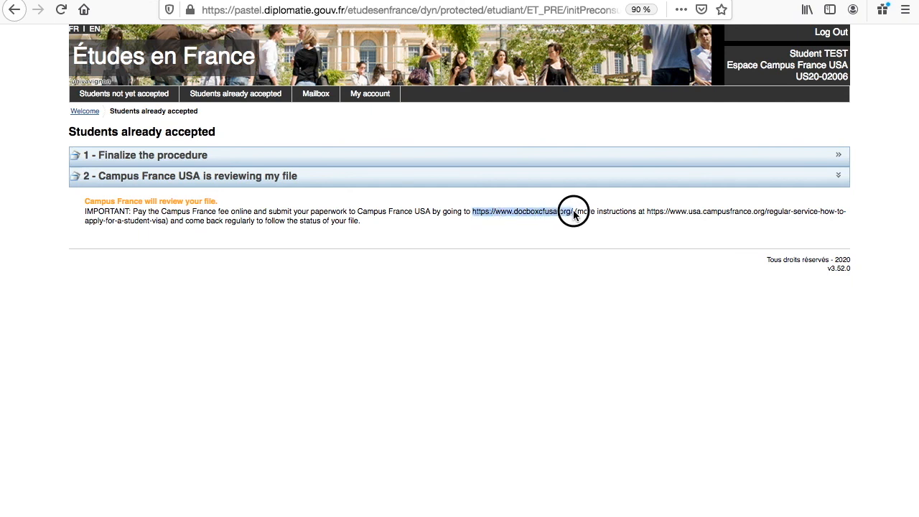